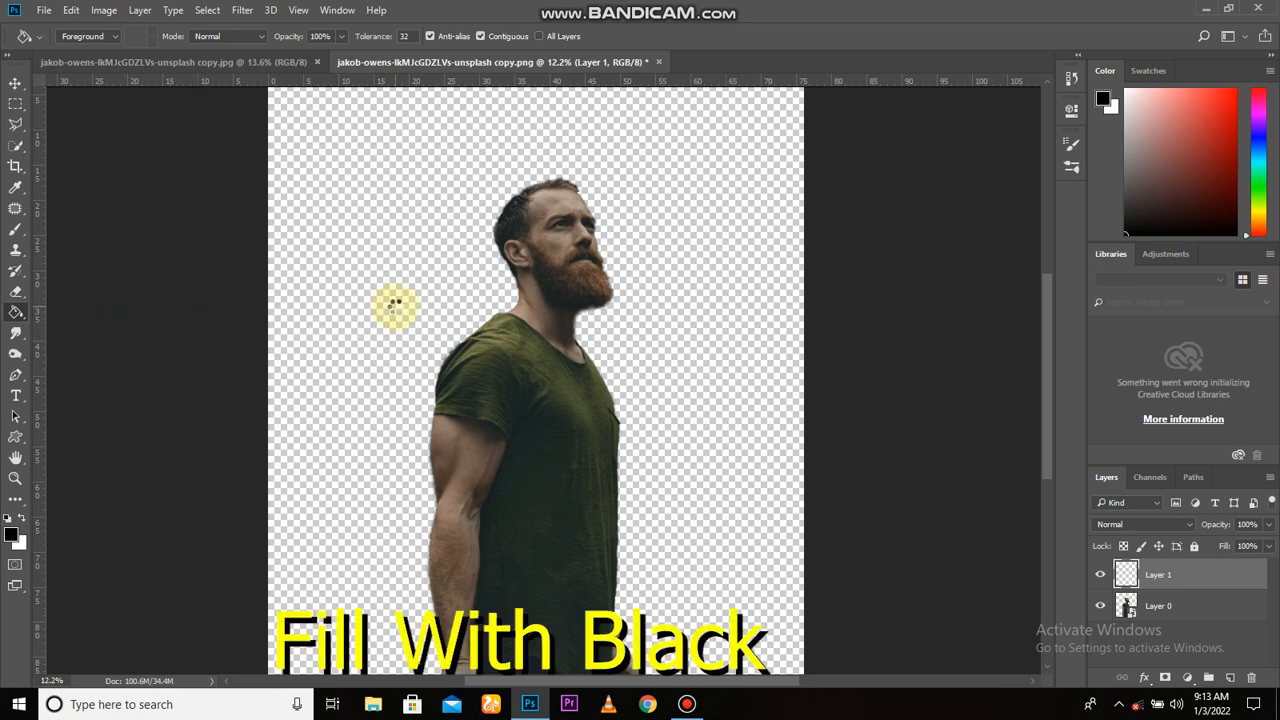
Step: Fill the empty Layer 1 with black and move it beneath the man's cut-out on Layer 0
click(396, 311)
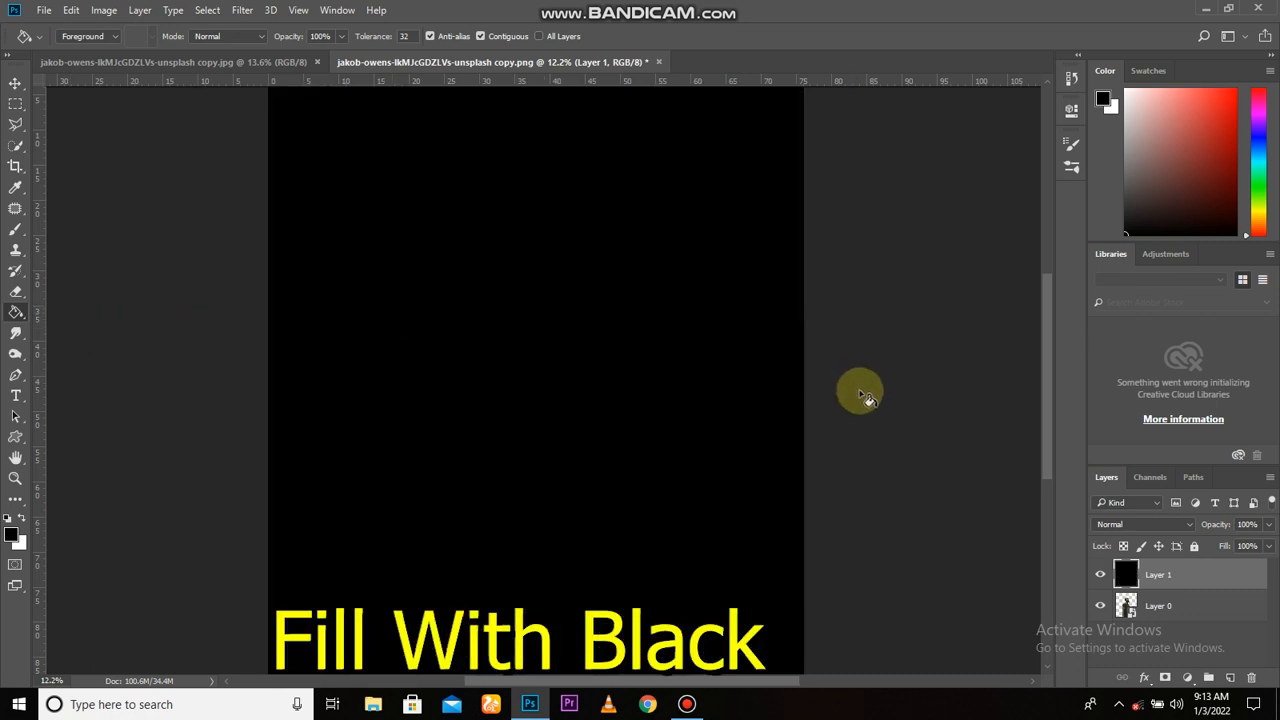
drag(1222, 574, 1208, 610)
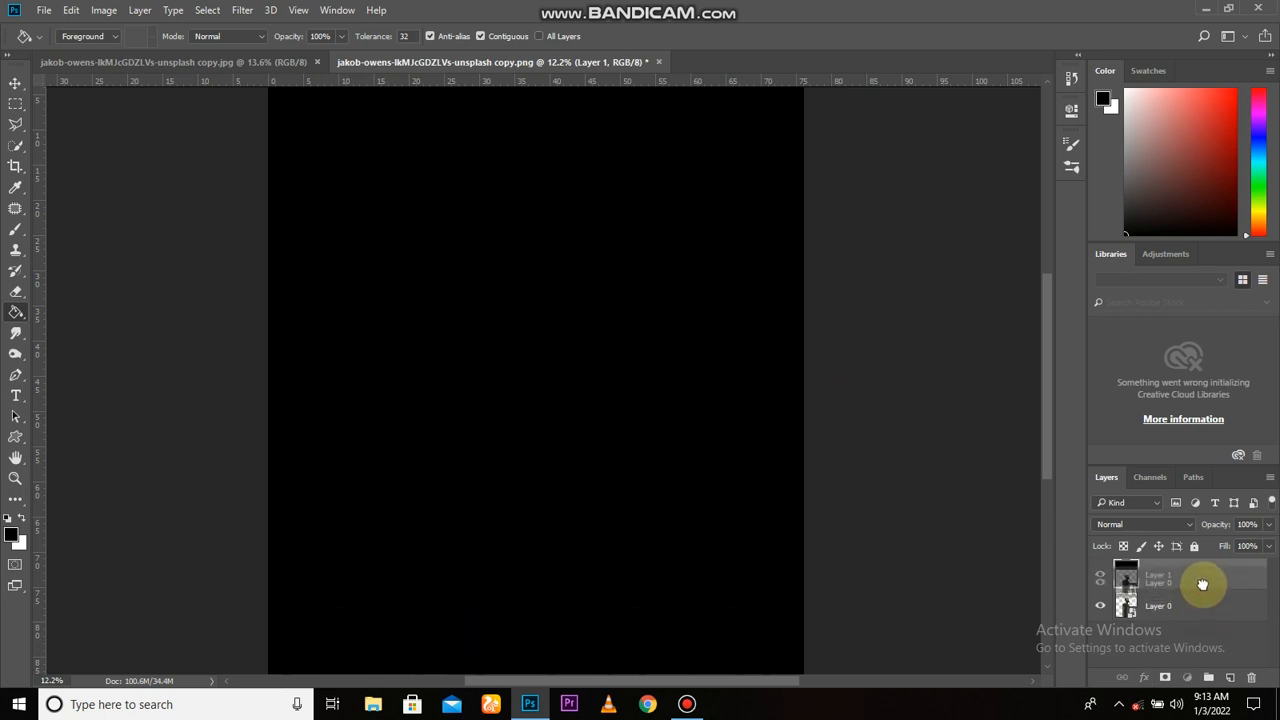
key(ctrl+0)
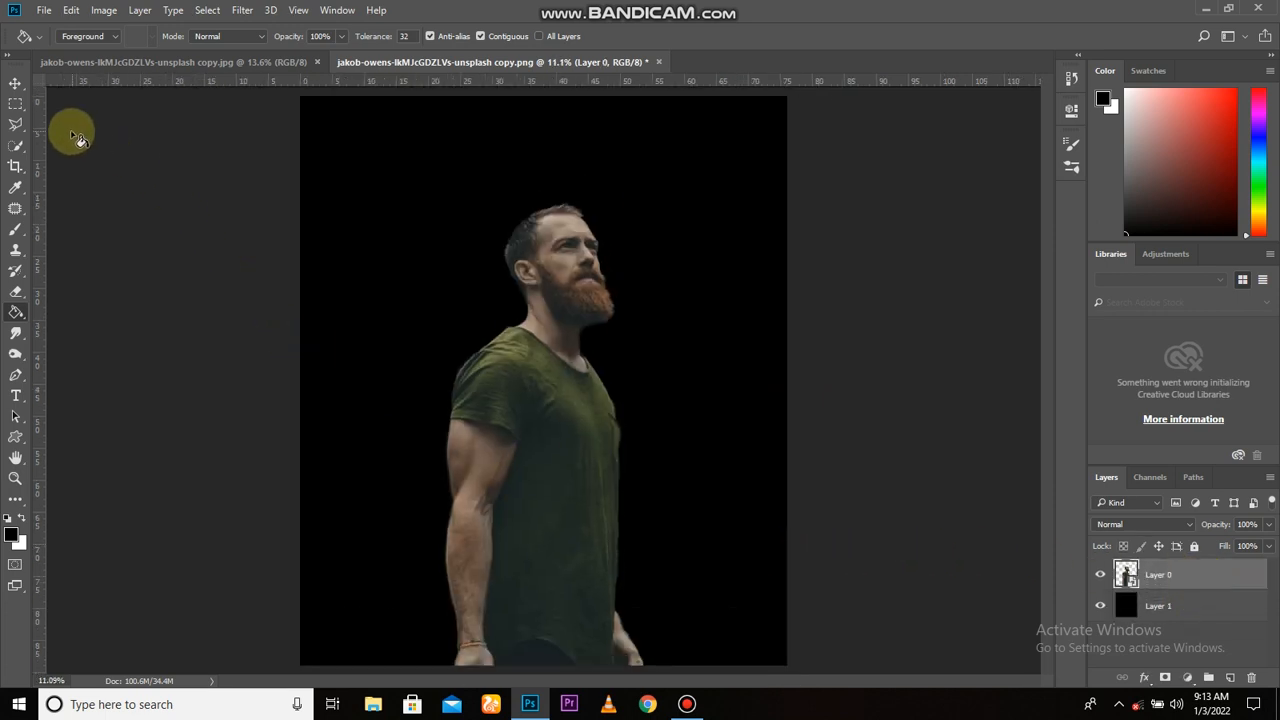
click(15, 82)
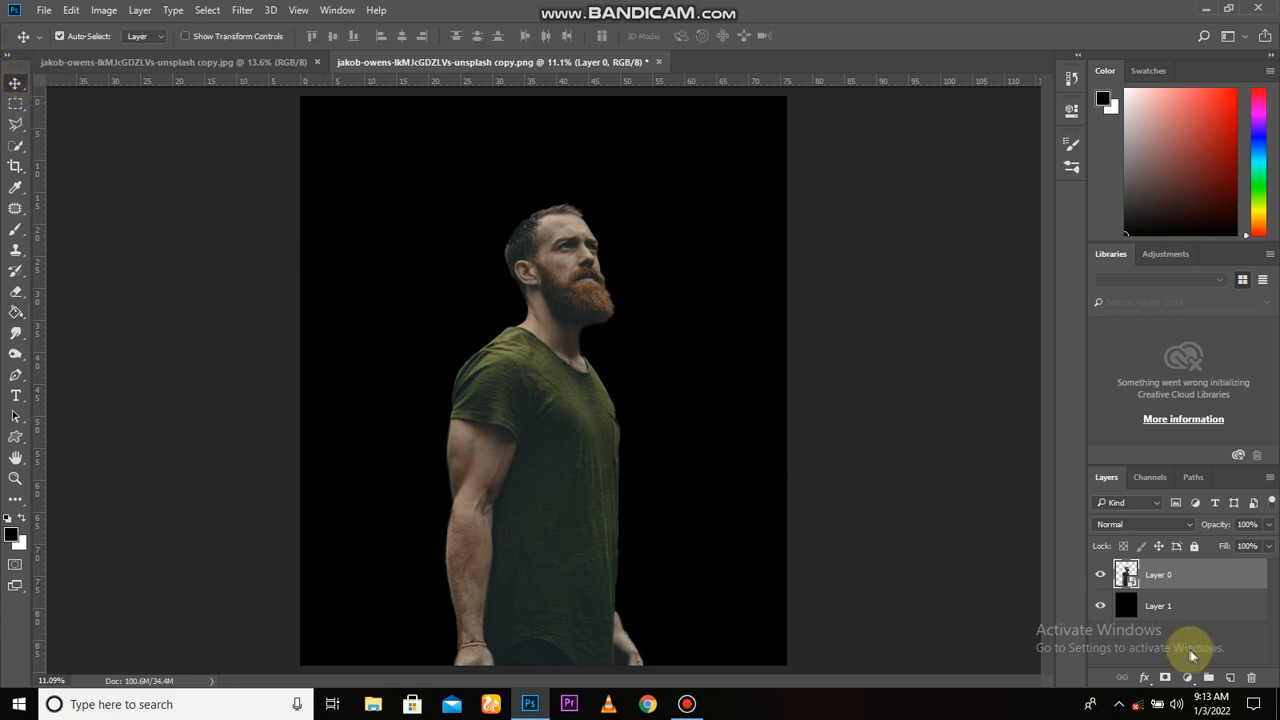
Step: Add a Selective Color adjustment above the man's layer and clip it to that layer only
click(1188, 677)
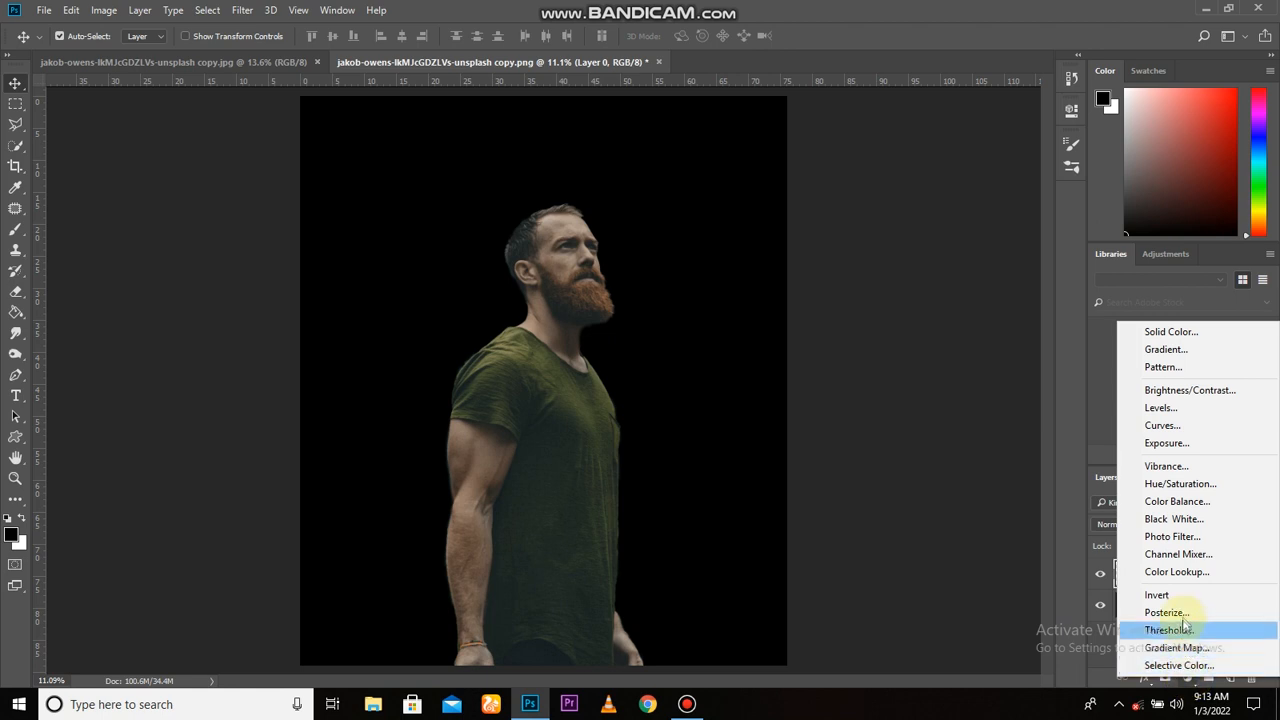
click(1183, 666)
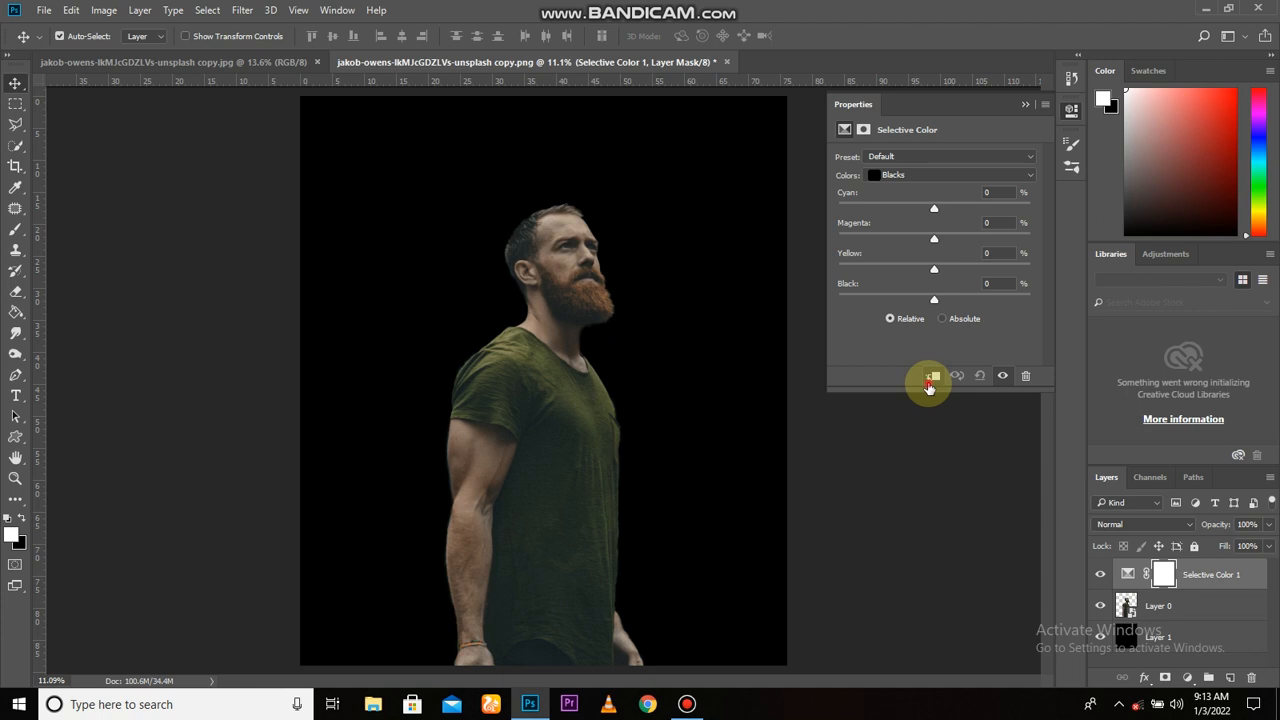
click(930, 378)
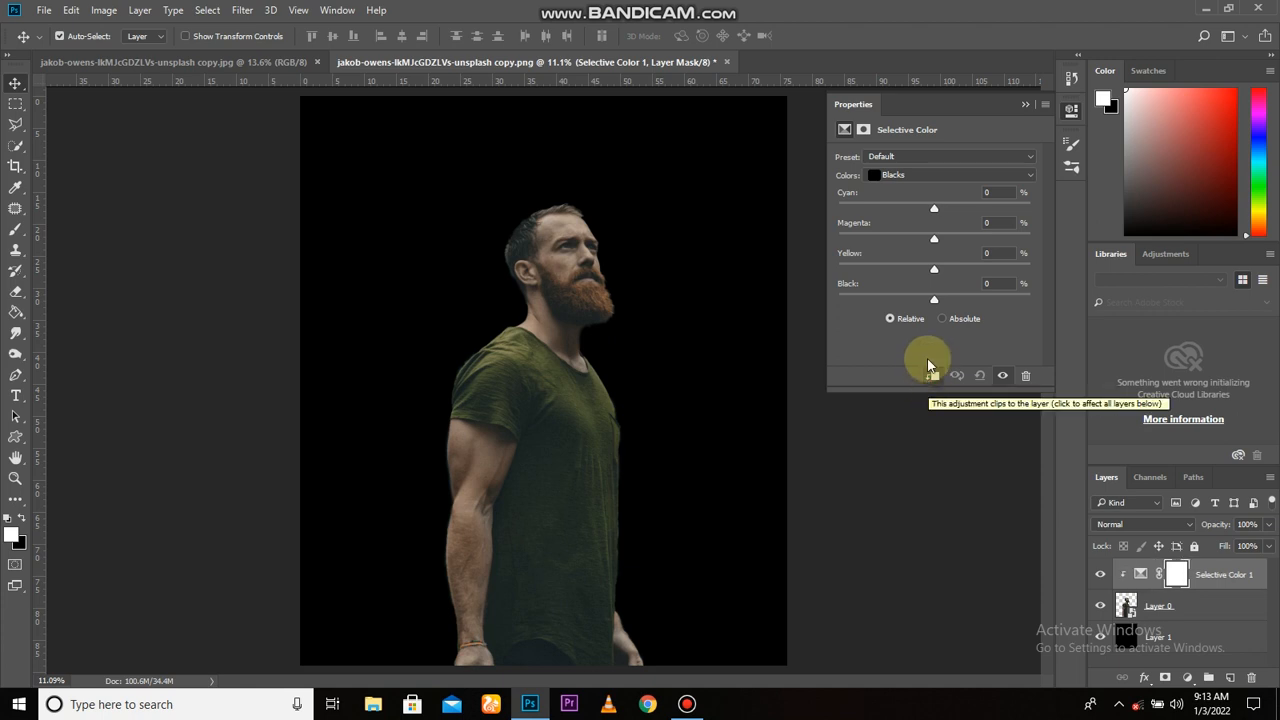
Step: Set Black to +88% for the Blacks in the Selective Color adjustment and compare the image with and without it
click(906, 180)
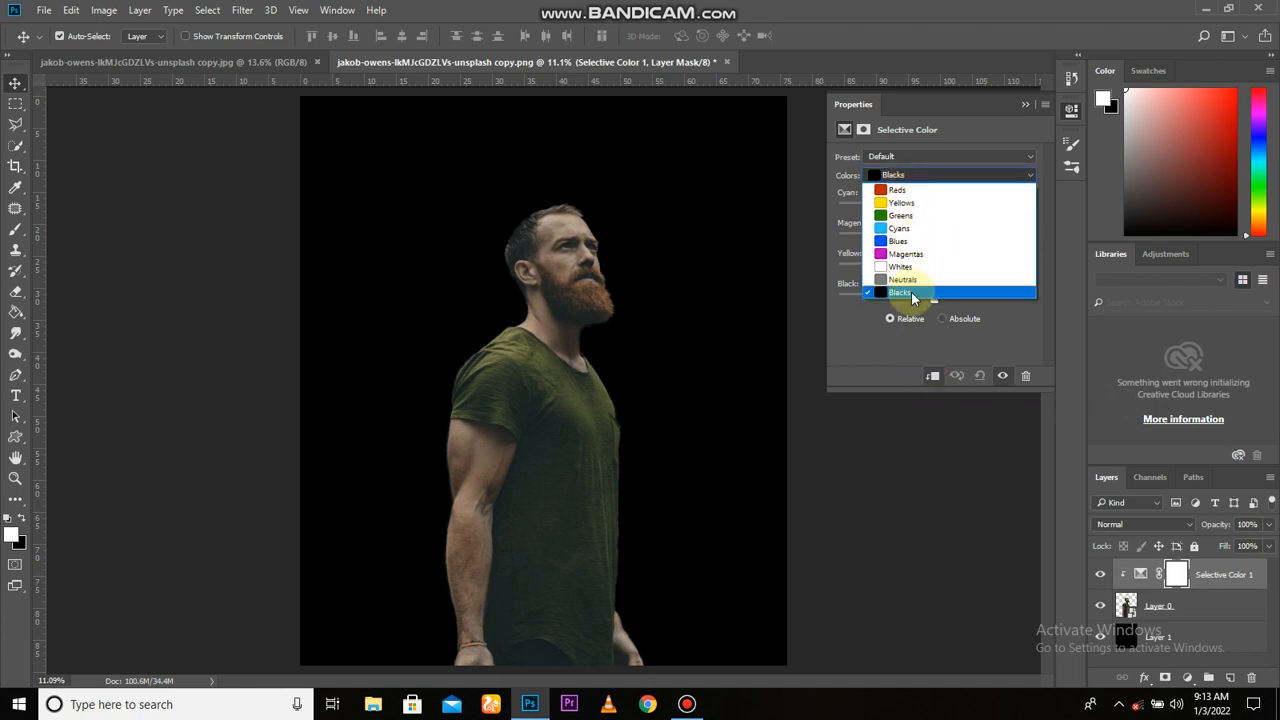
click(912, 293)
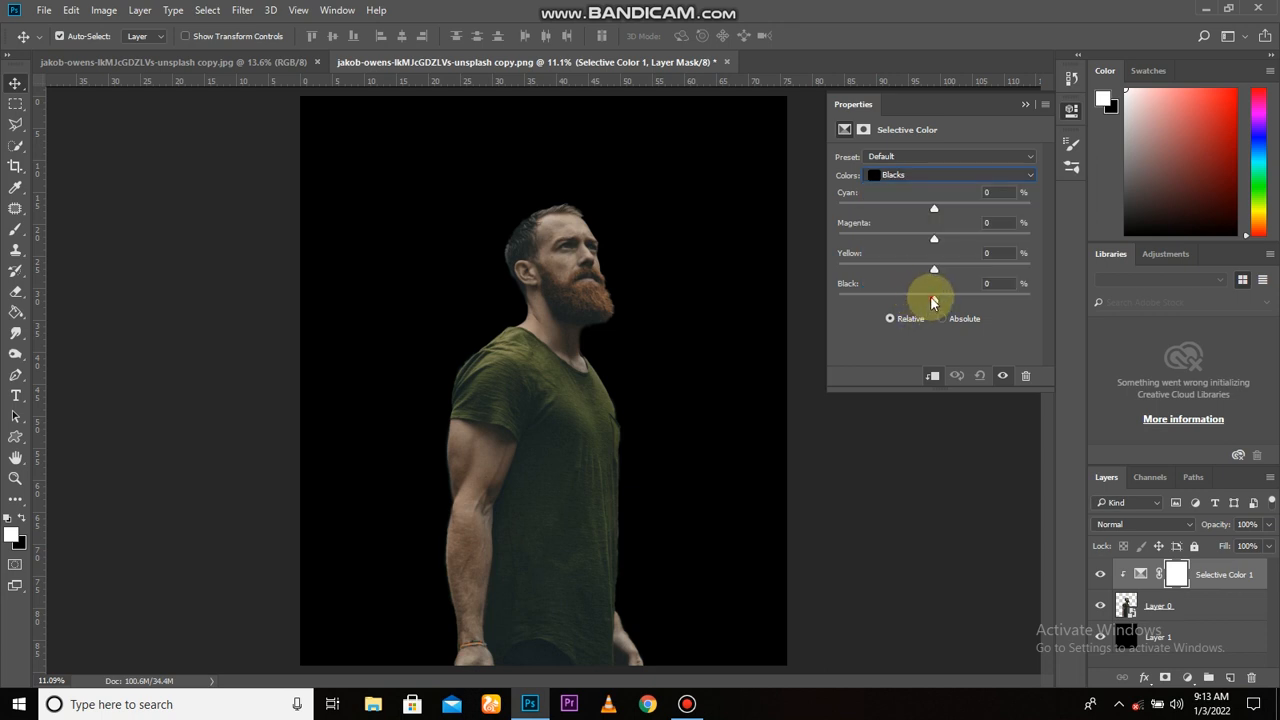
drag(950, 298, 972, 299)
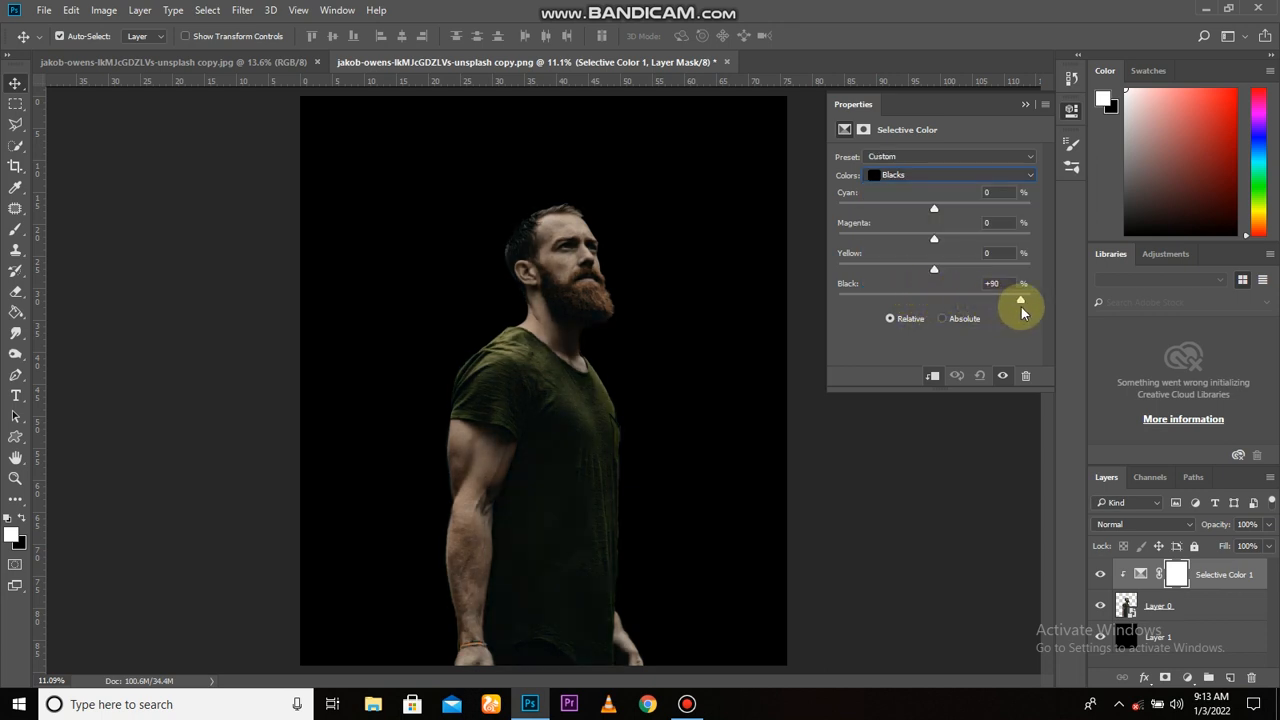
drag(1005, 306, 1051, 305)
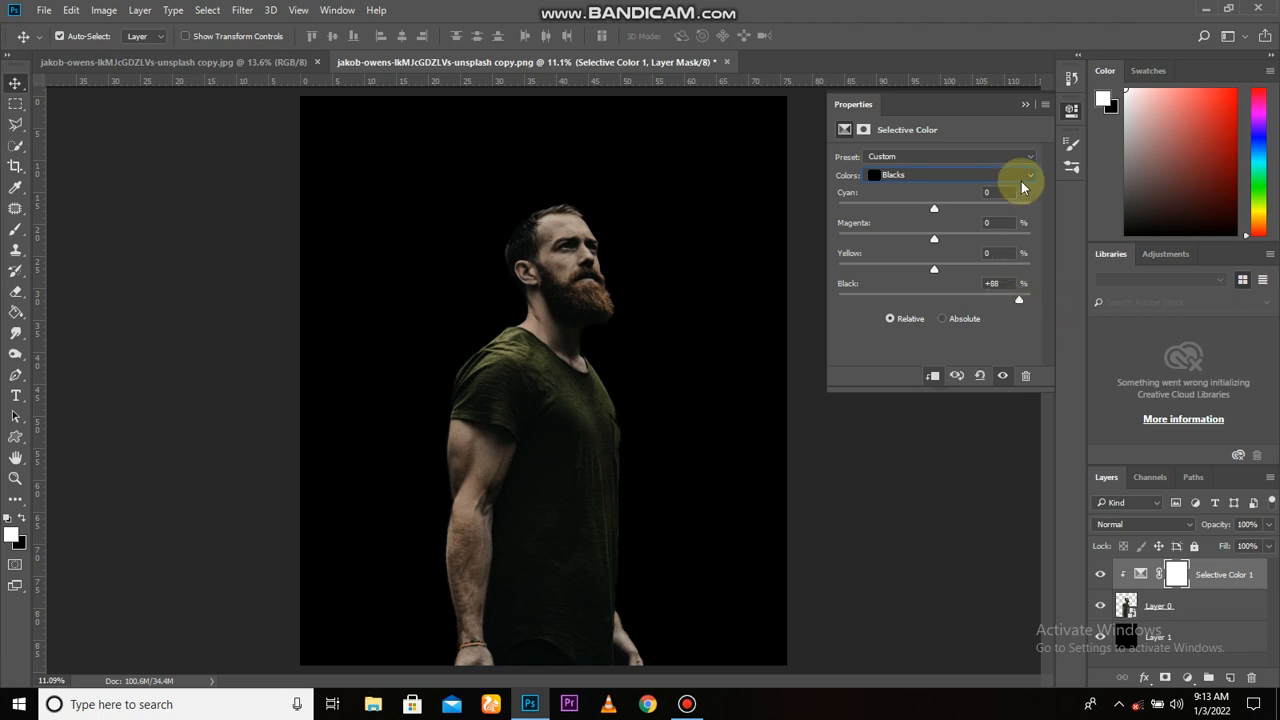
click(1025, 105)
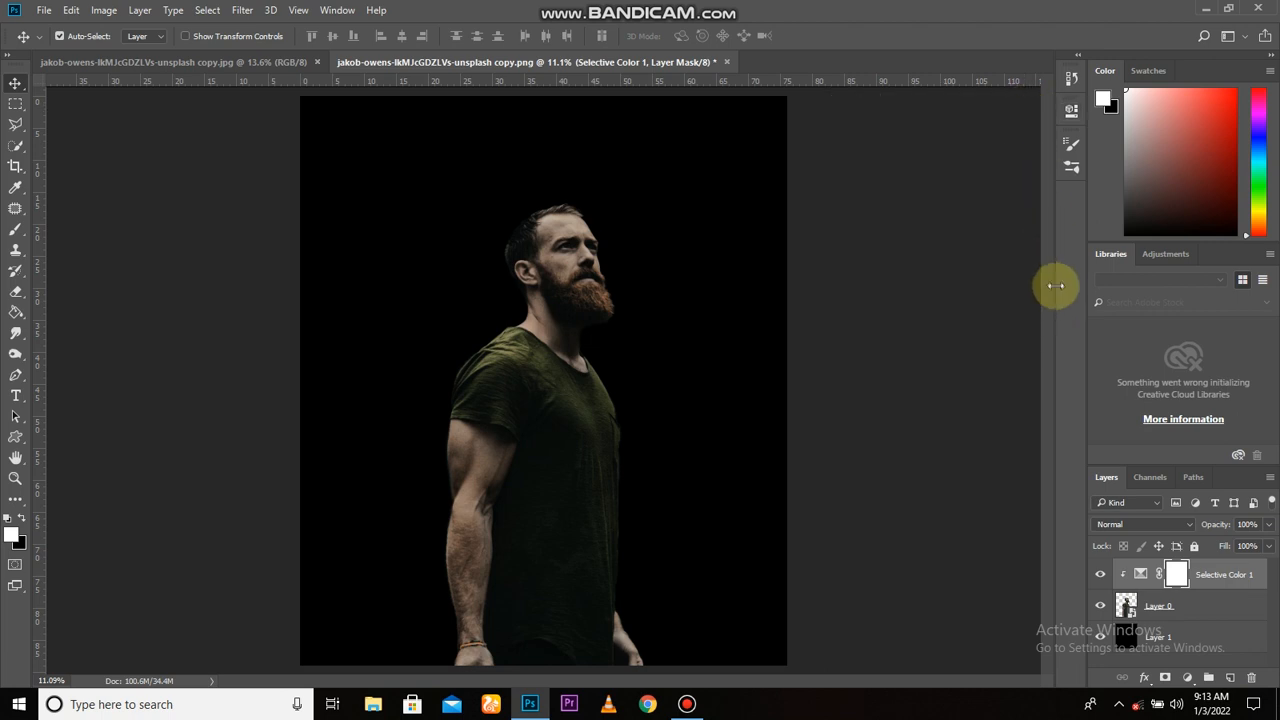
click(1100, 577)
click(1100, 577)
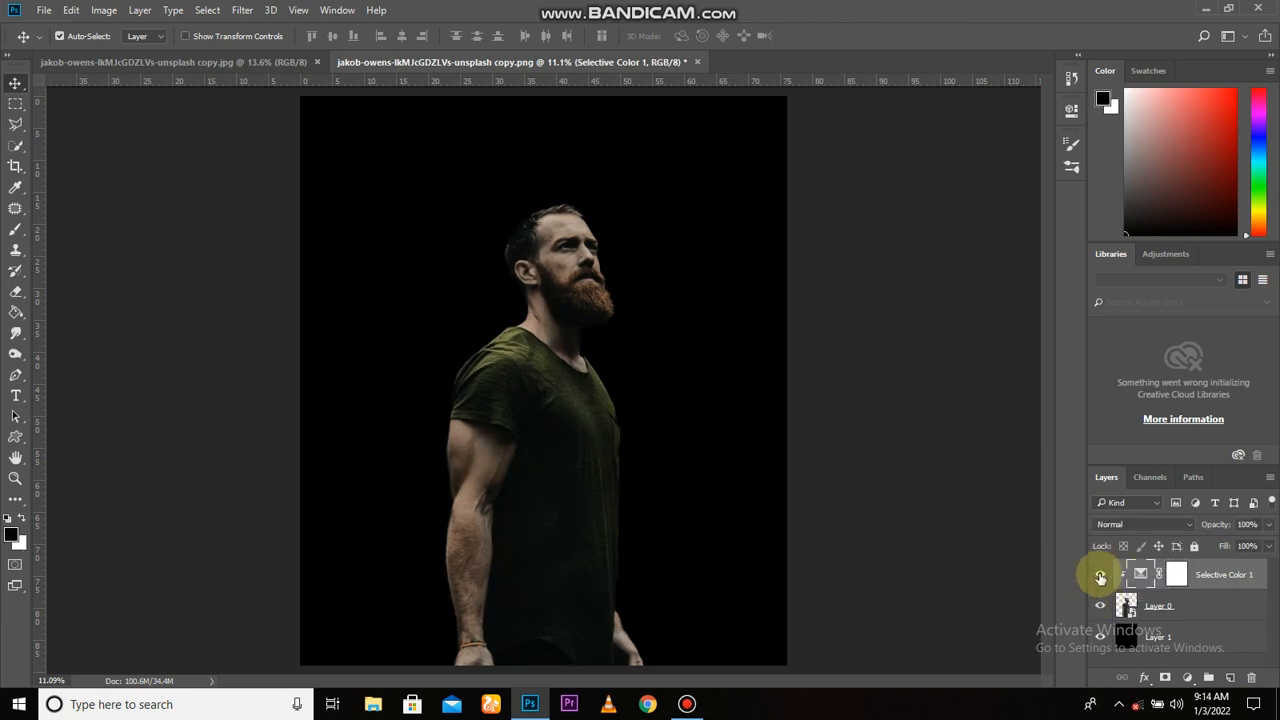
click(1100, 577)
click(1100, 577)
Step: Add a Hue/Saturation adjustment clipped to the man's layer, with Saturation at -22, and compare its effect
click(1188, 678)
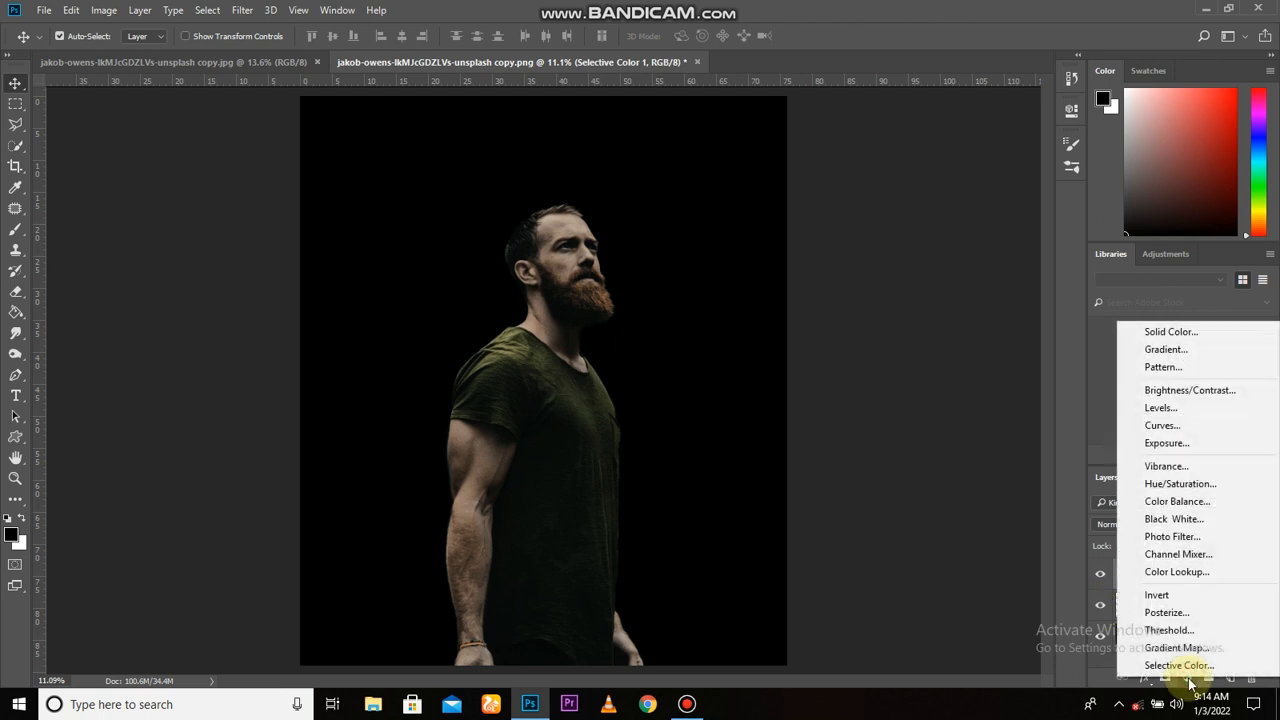
click(1172, 486)
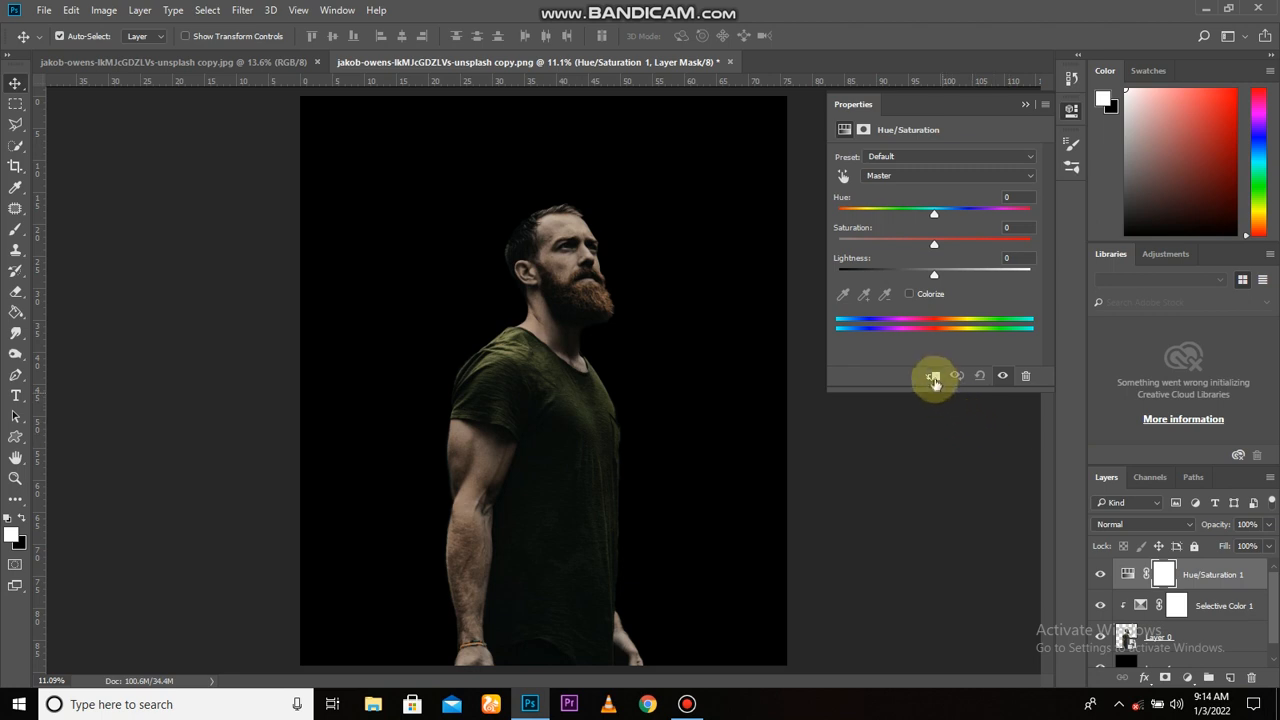
click(932, 377)
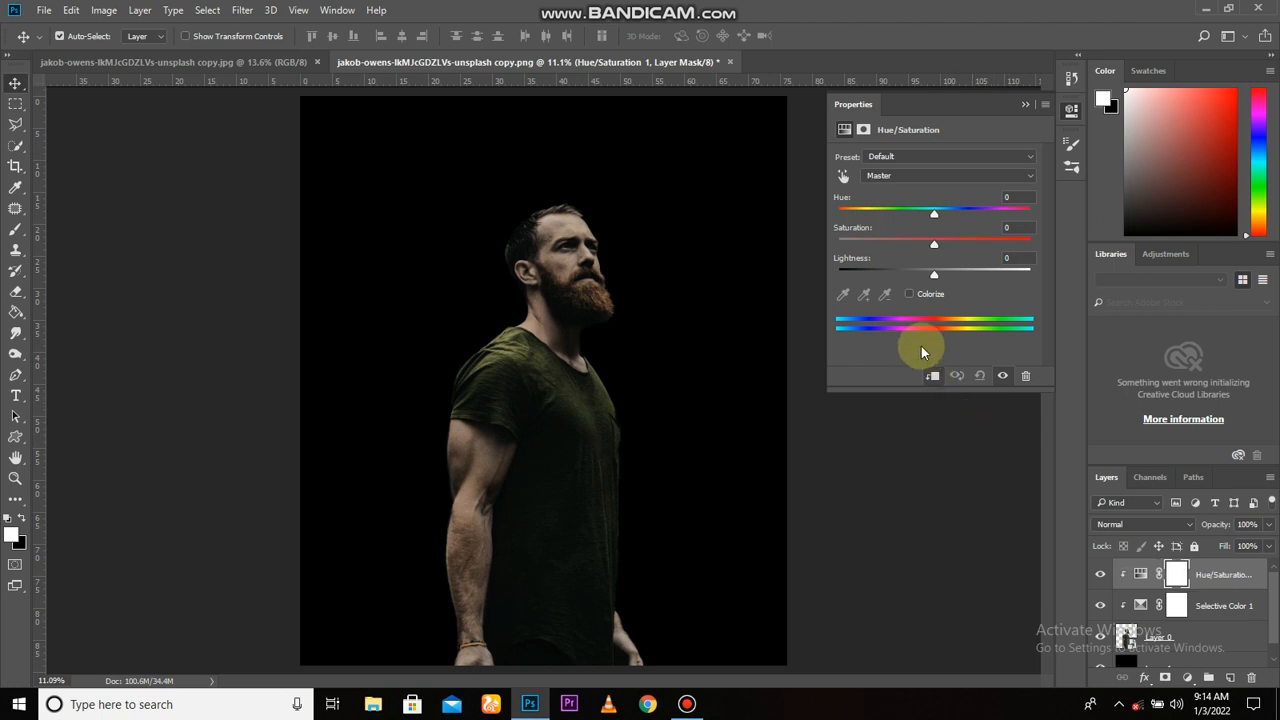
mouse_move(924, 247)
mouse_down()
mouse_move(897, 252)
mouse_move(926, 251)
mouse_move(912, 254)
mouse_up()
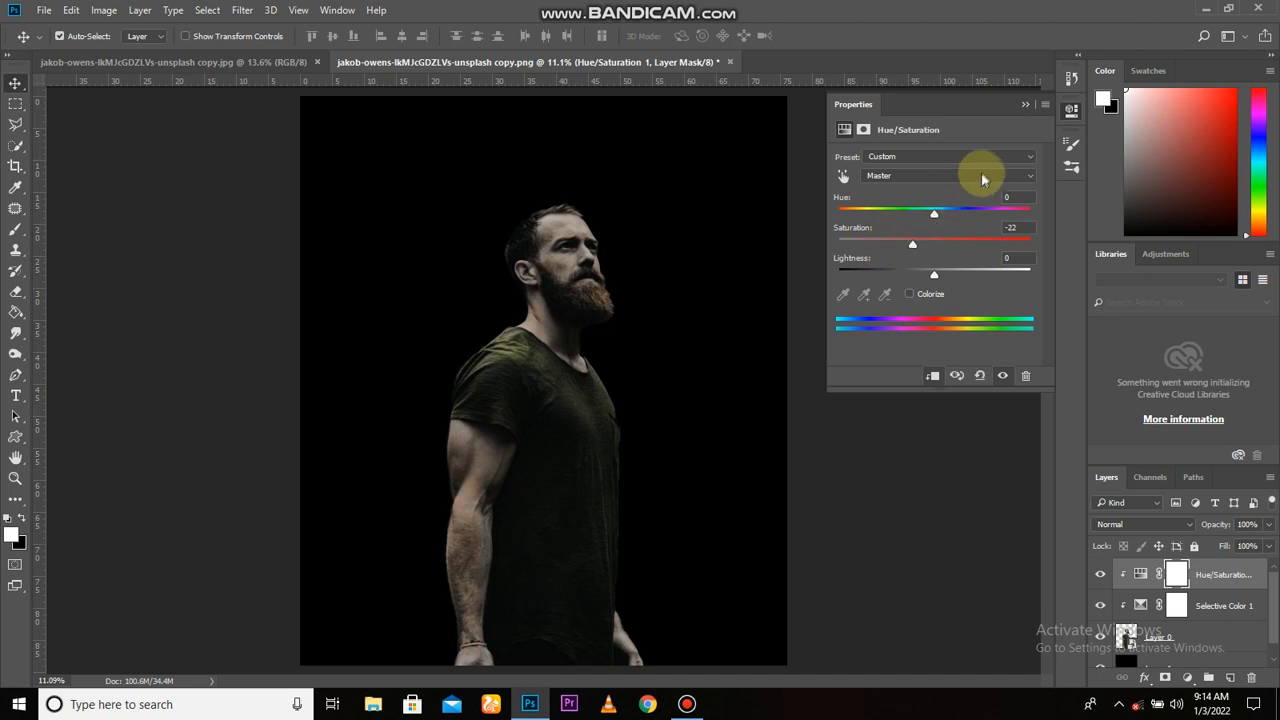
click(1026, 105)
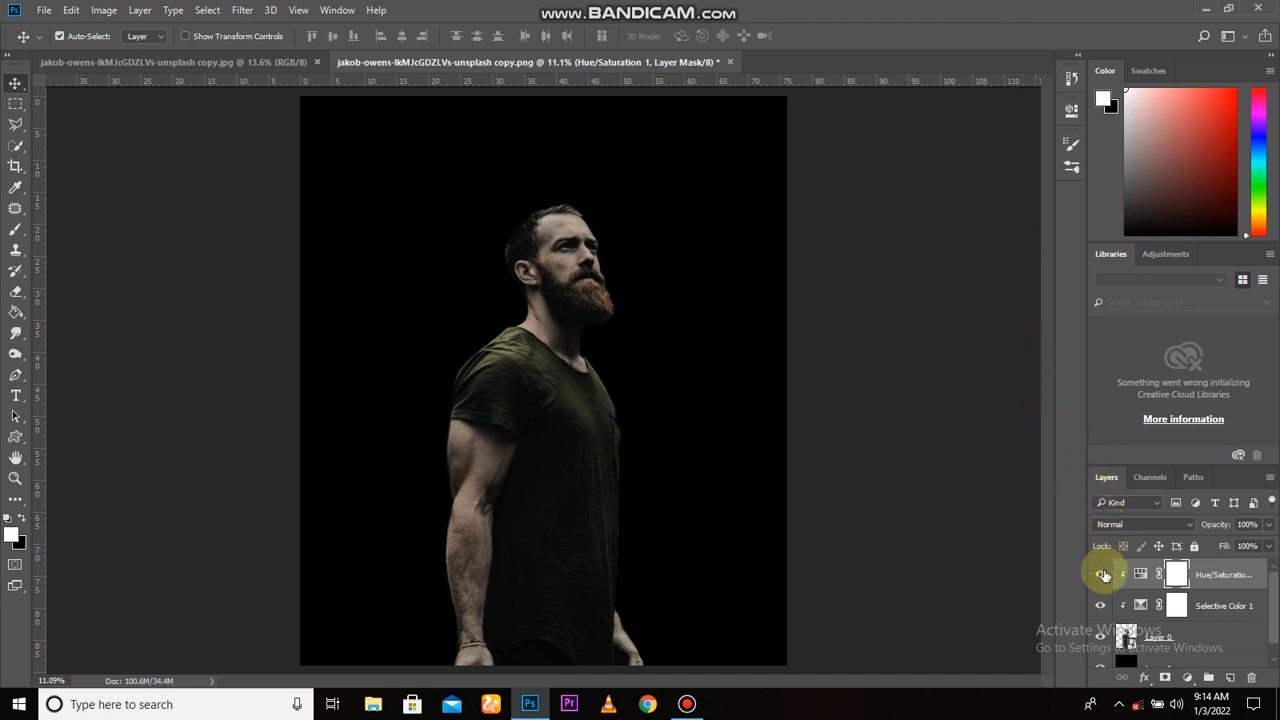
click(1102, 575)
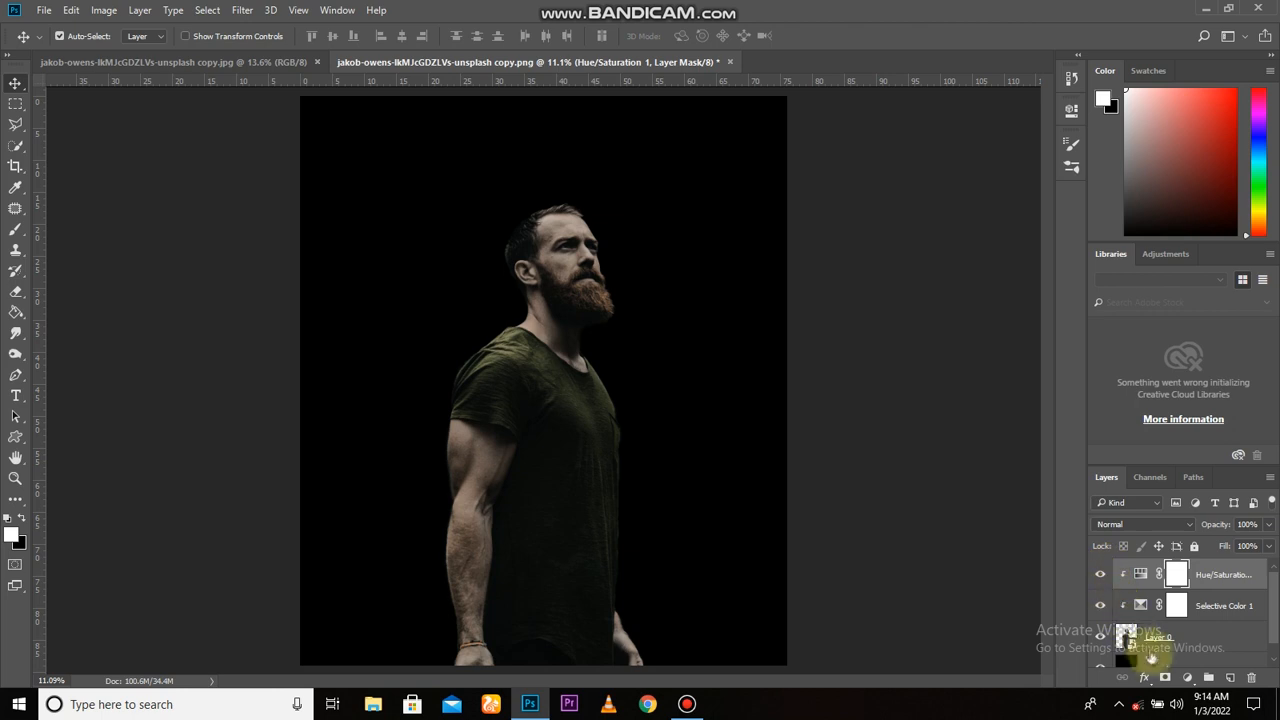
Step: Add a Levels adjustment clipped to the man's layer, with input levels 7, 0.82 and 201, and compare its effect
click(1185, 679)
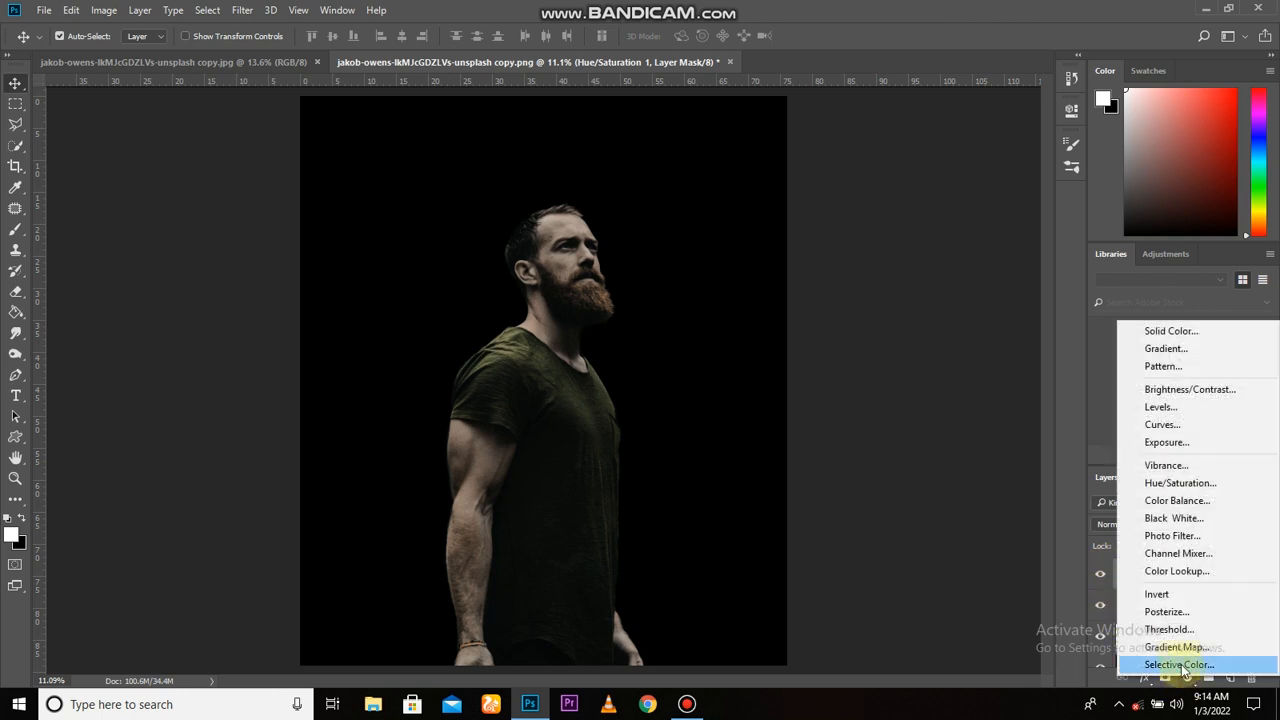
click(1156, 410)
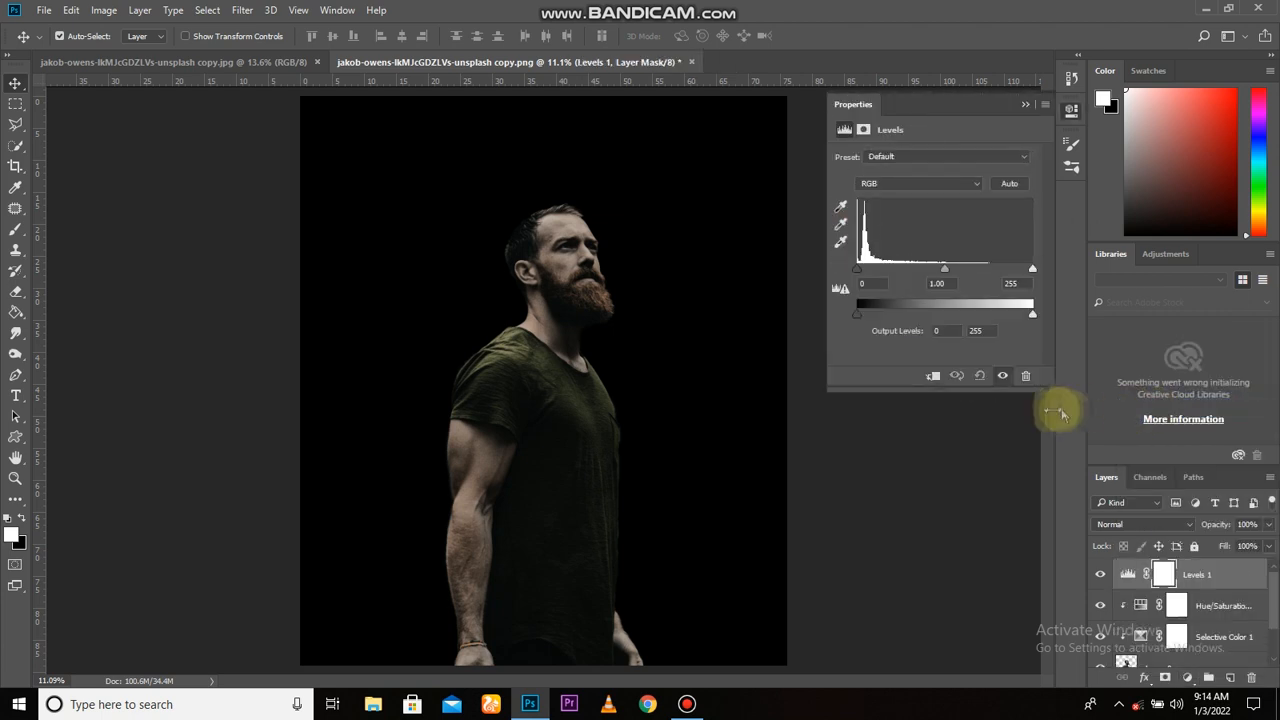
click(933, 377)
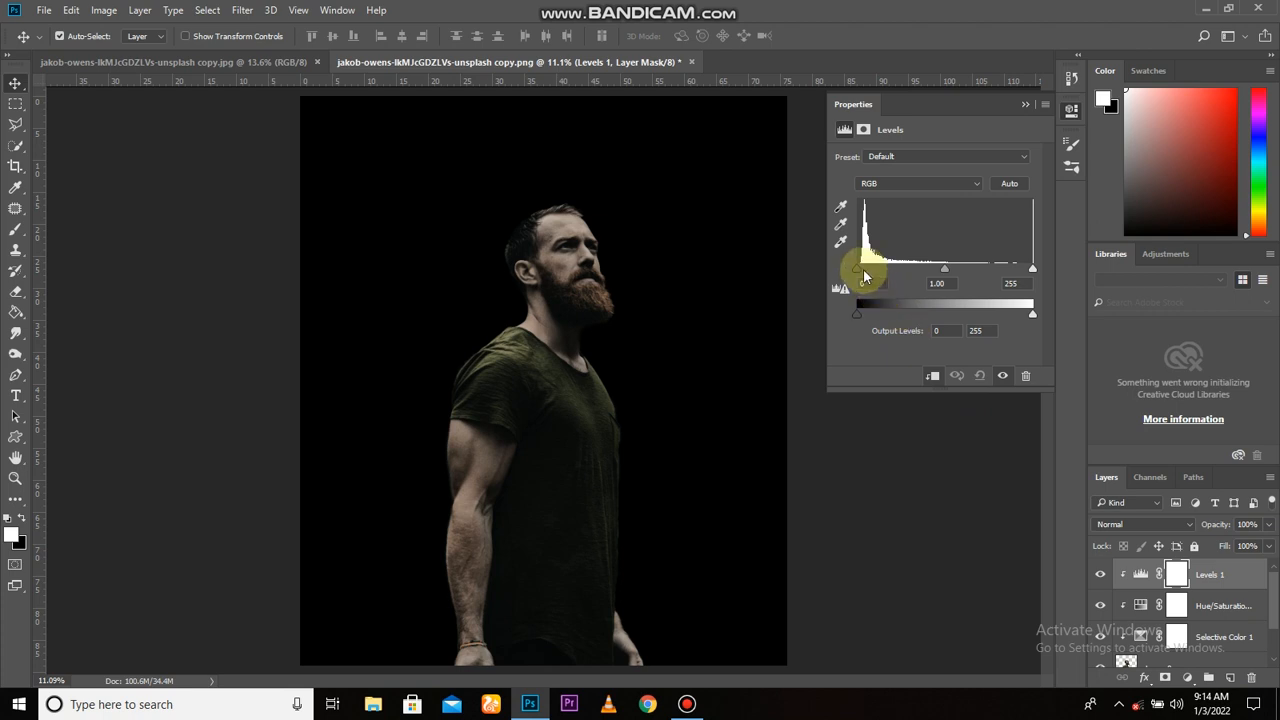
drag(858, 270, 863, 268)
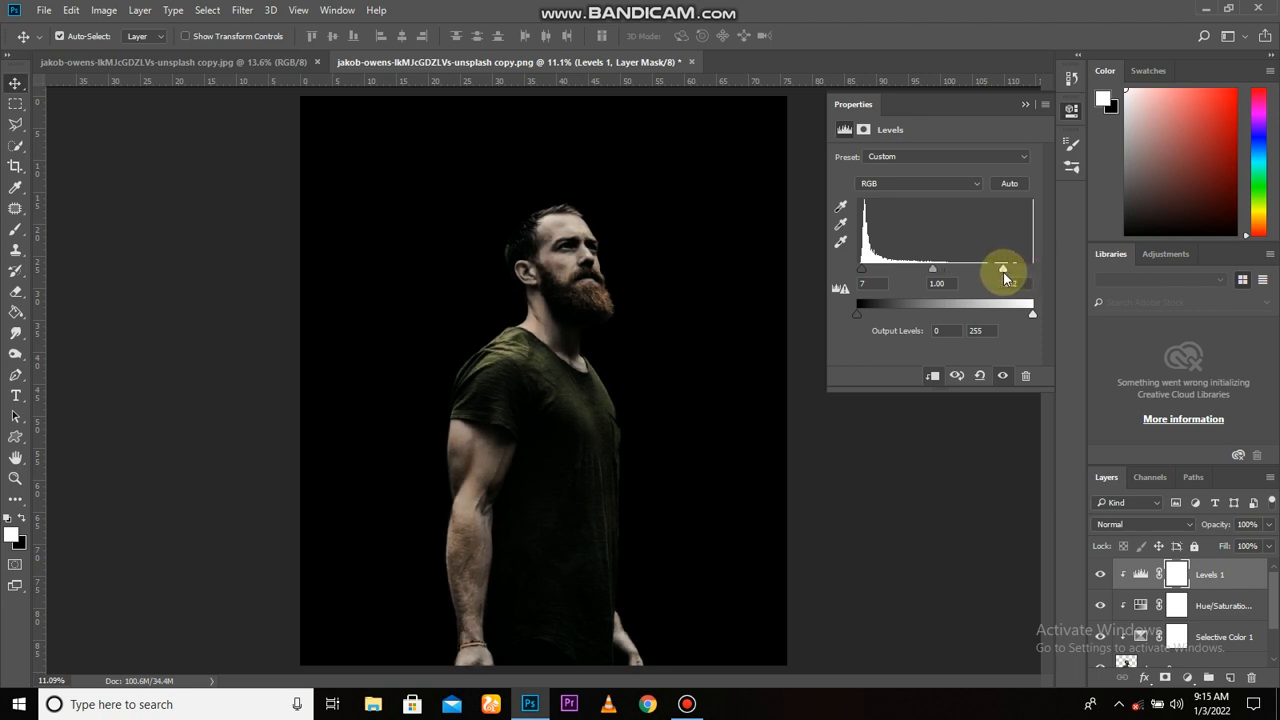
drag(1006, 278, 994, 274)
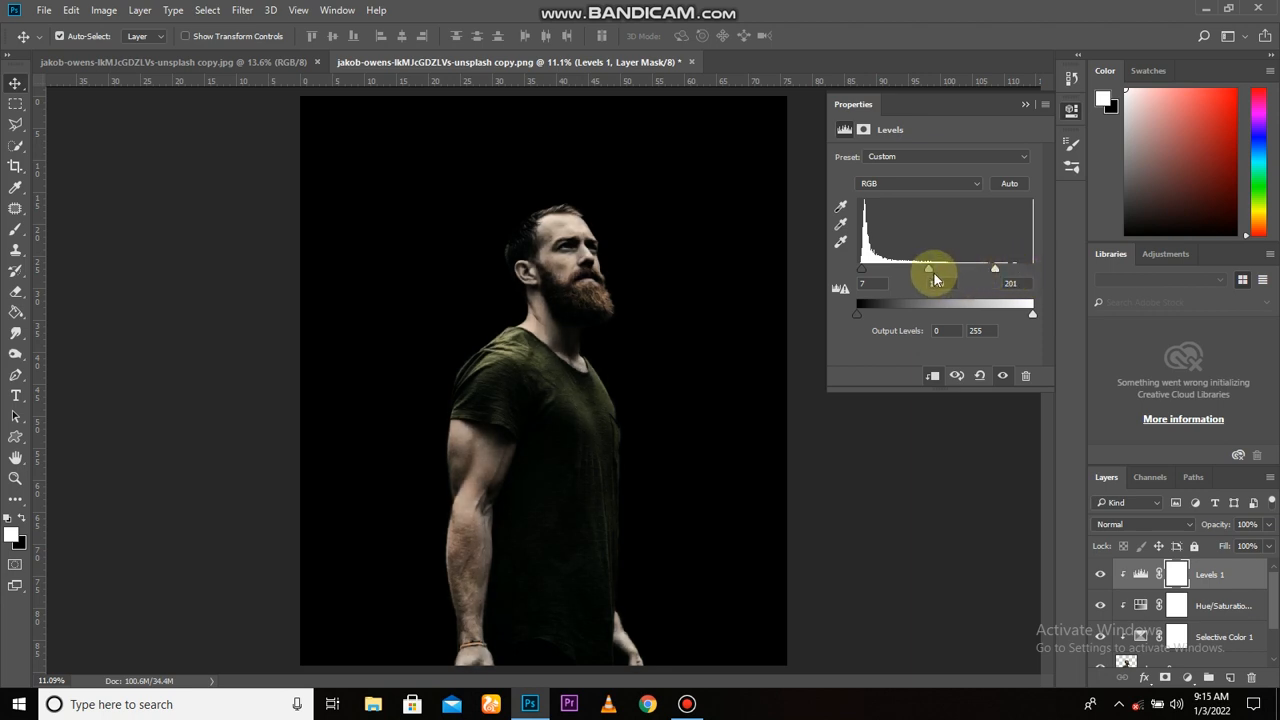
drag(932, 273, 938, 275)
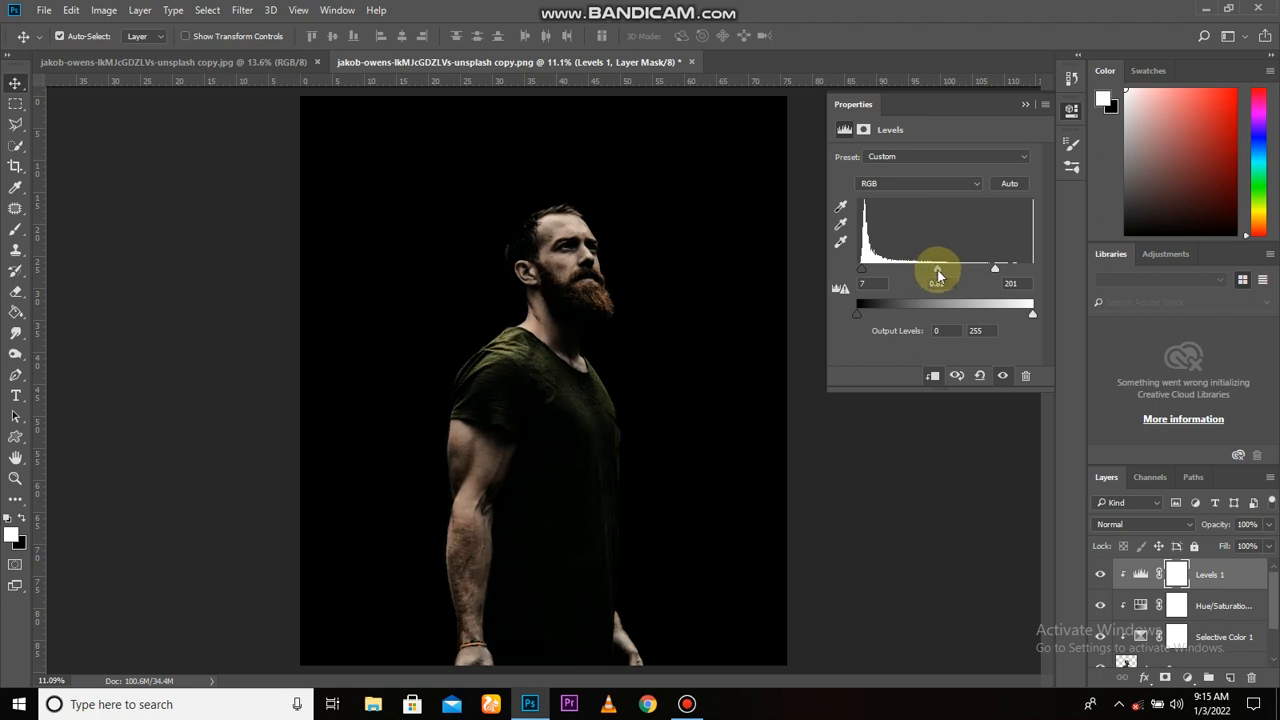
click(1025, 105)
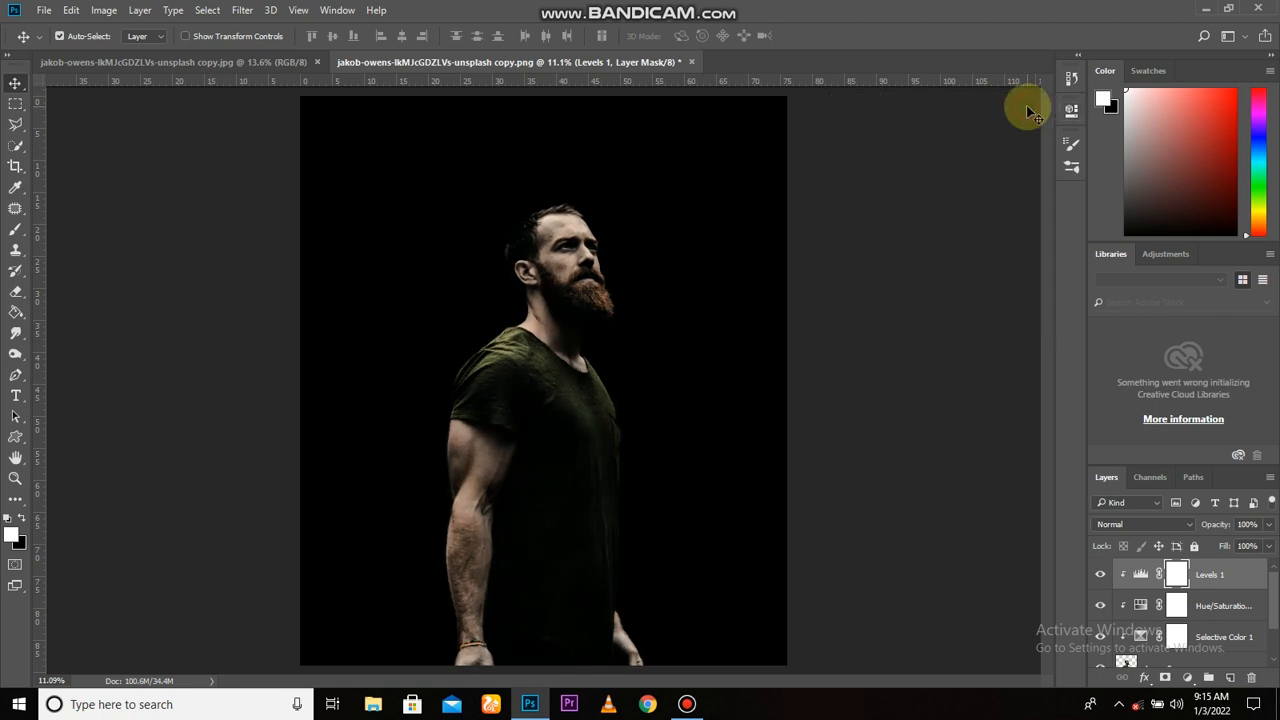
click(1096, 577)
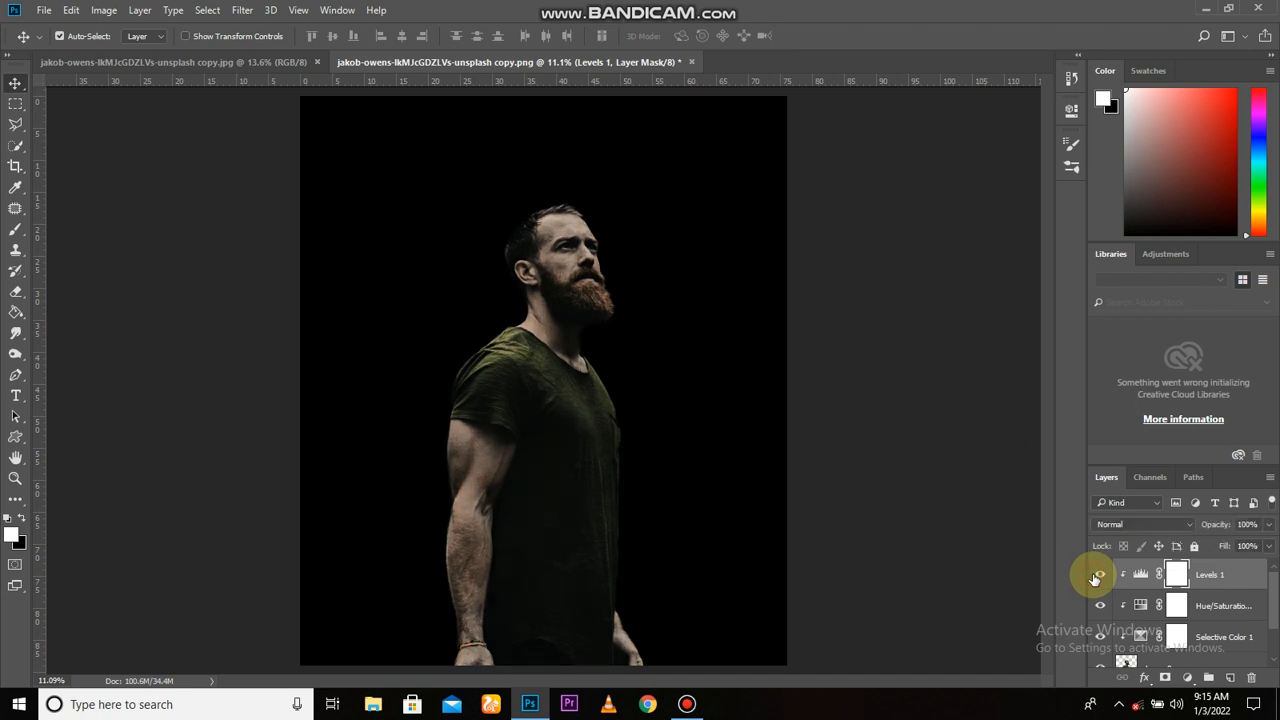
click(1098, 578)
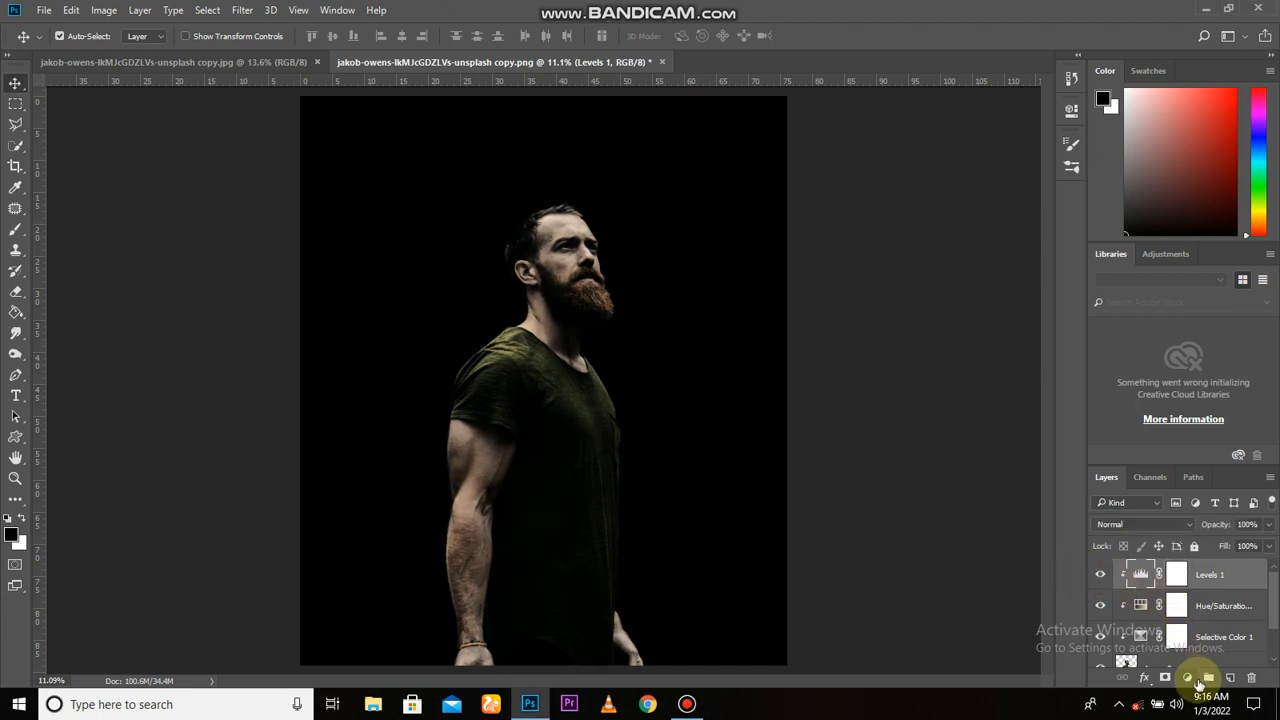
Step: Add a Brightness/Contrast adjustment clipped to the man's layer, with Brightness 18 and Contrast 27, and compare its effect
click(1188, 678)
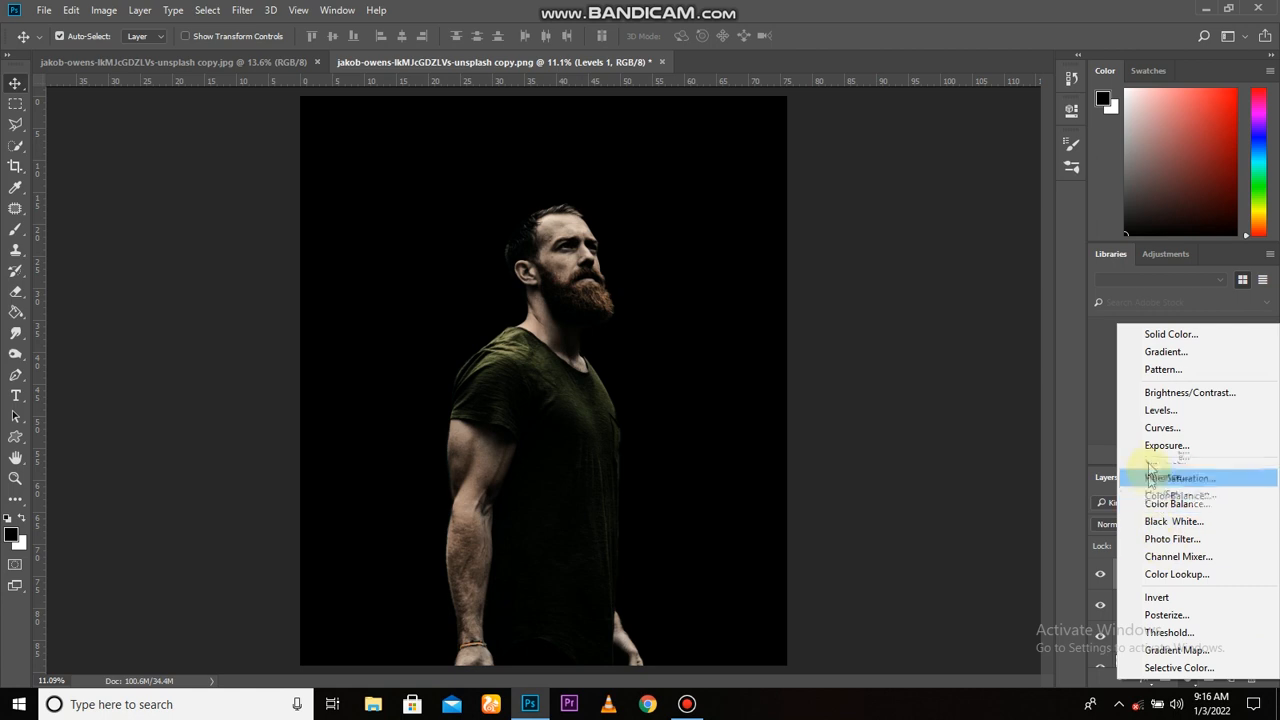
click(1189, 393)
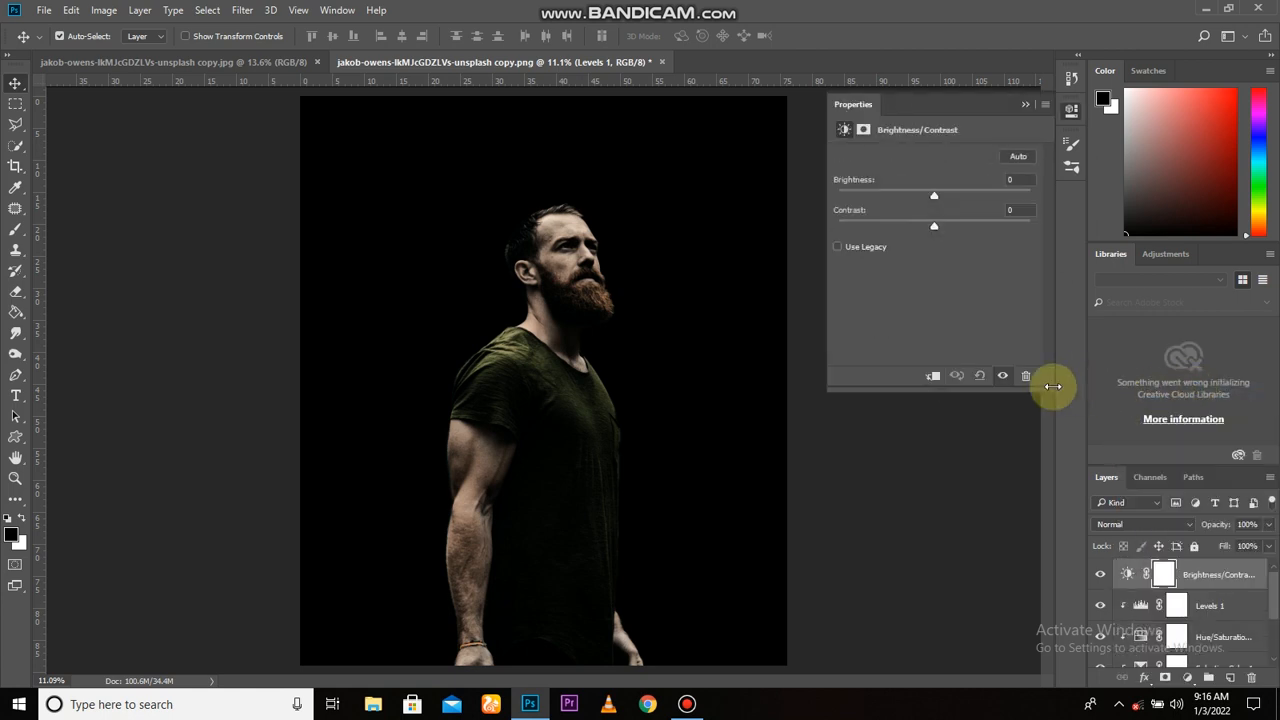
click(935, 379)
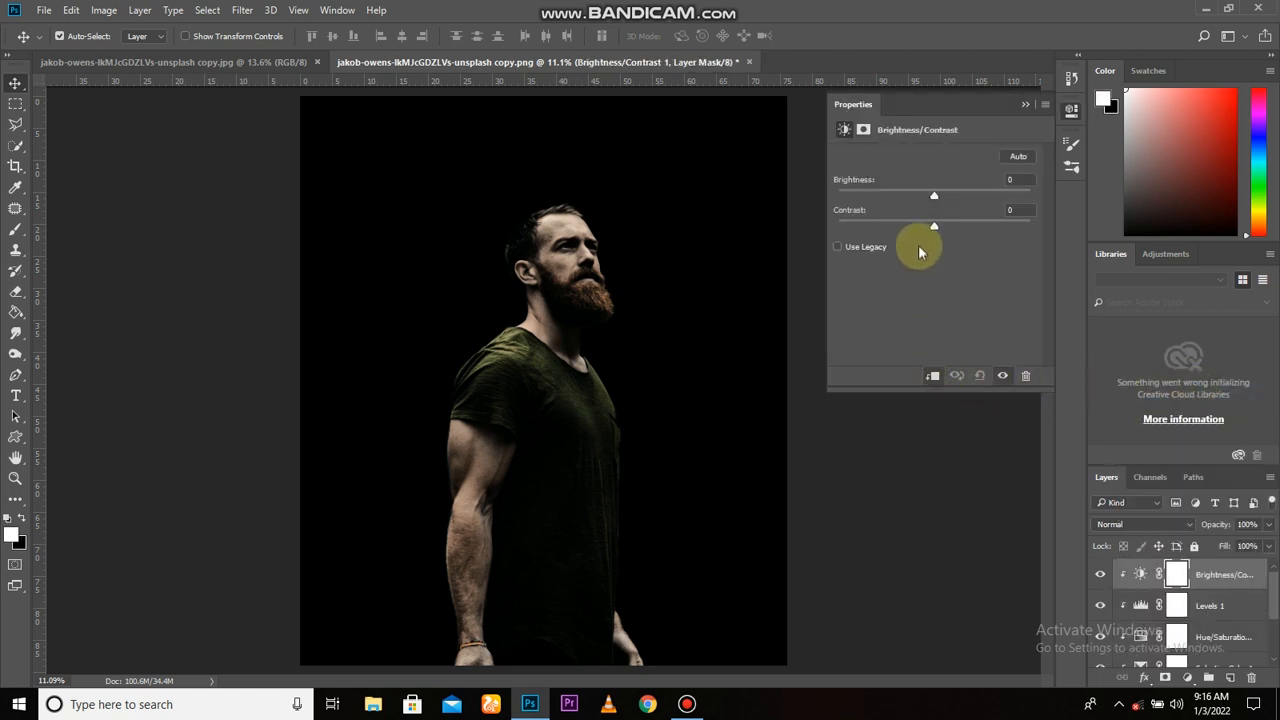
drag(939, 197, 968, 232)
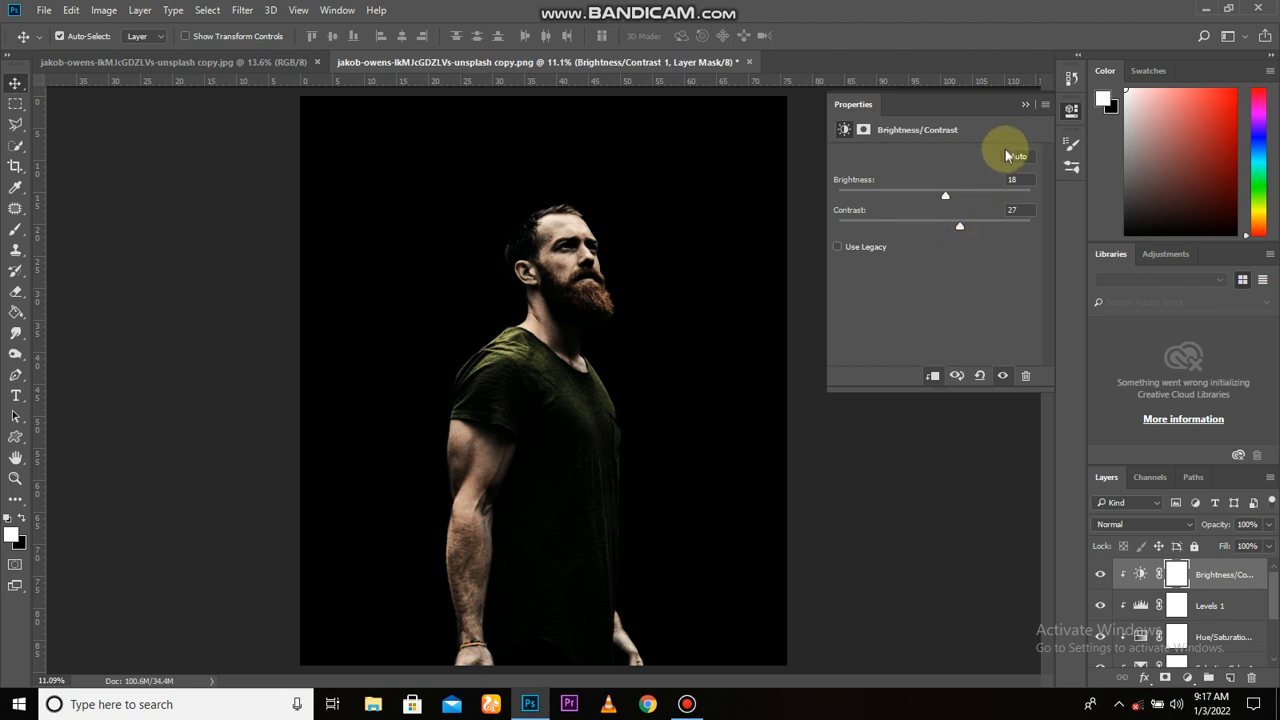
click(1024, 105)
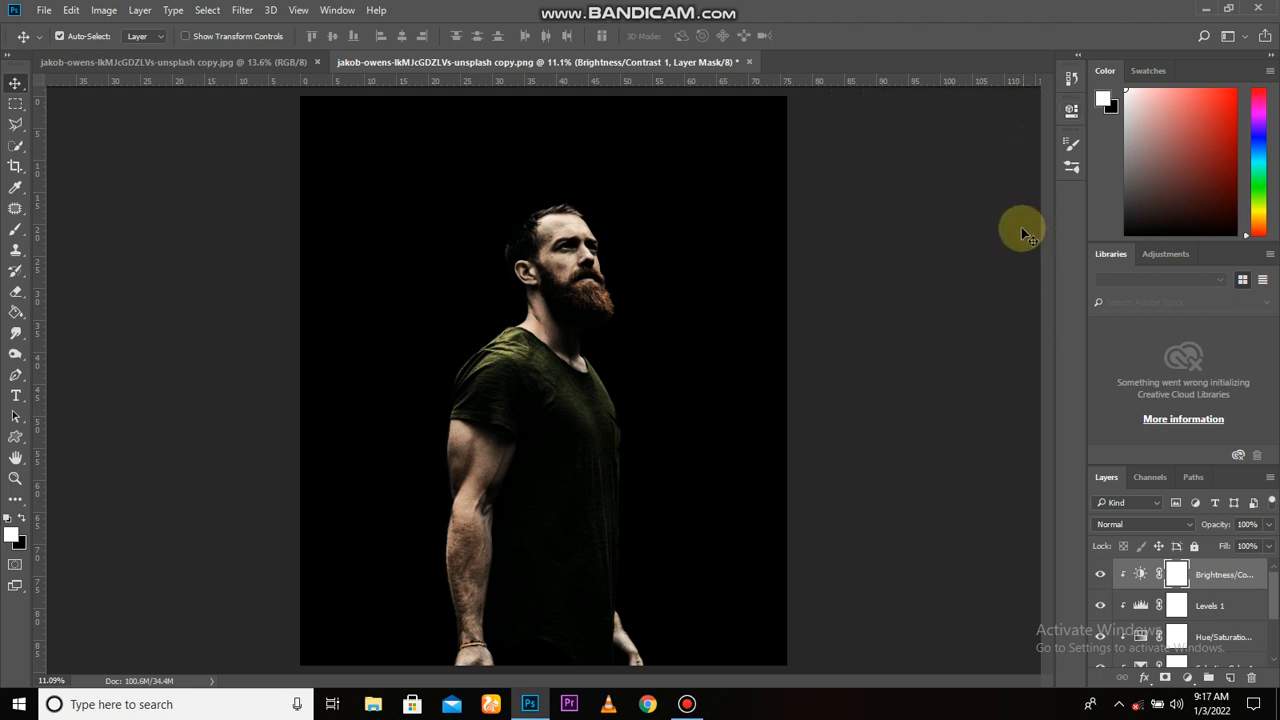
click(1098, 577)
click(1098, 577)
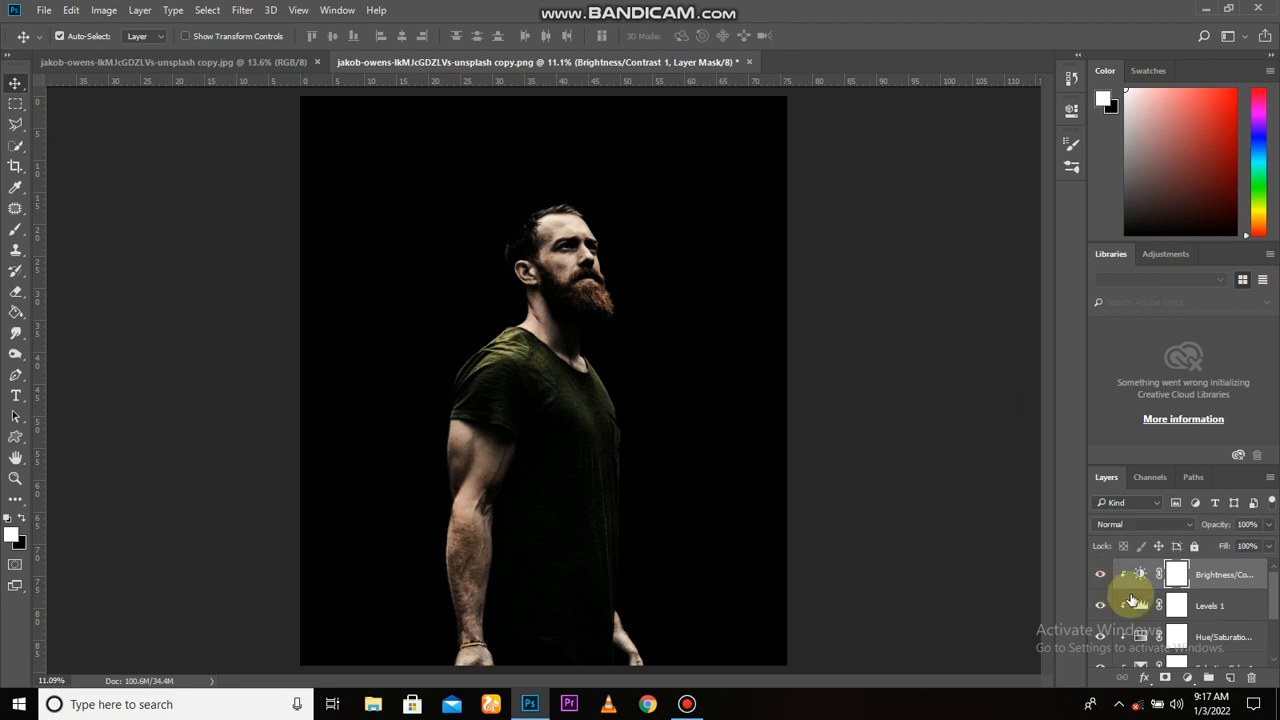
Step: Apply the Sharpen More filter to the man's layer and compare the image with and without it
scroll(1133, 600, down, 2)
click(1127, 636)
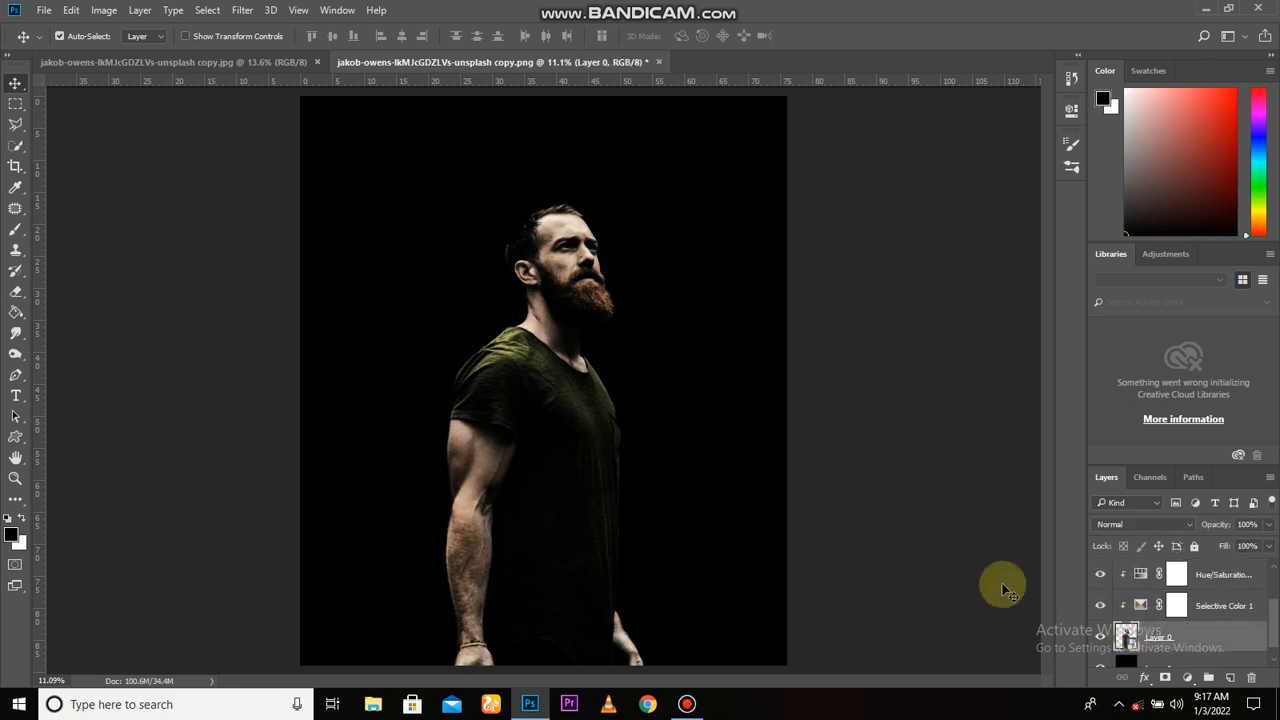
click(252, 17)
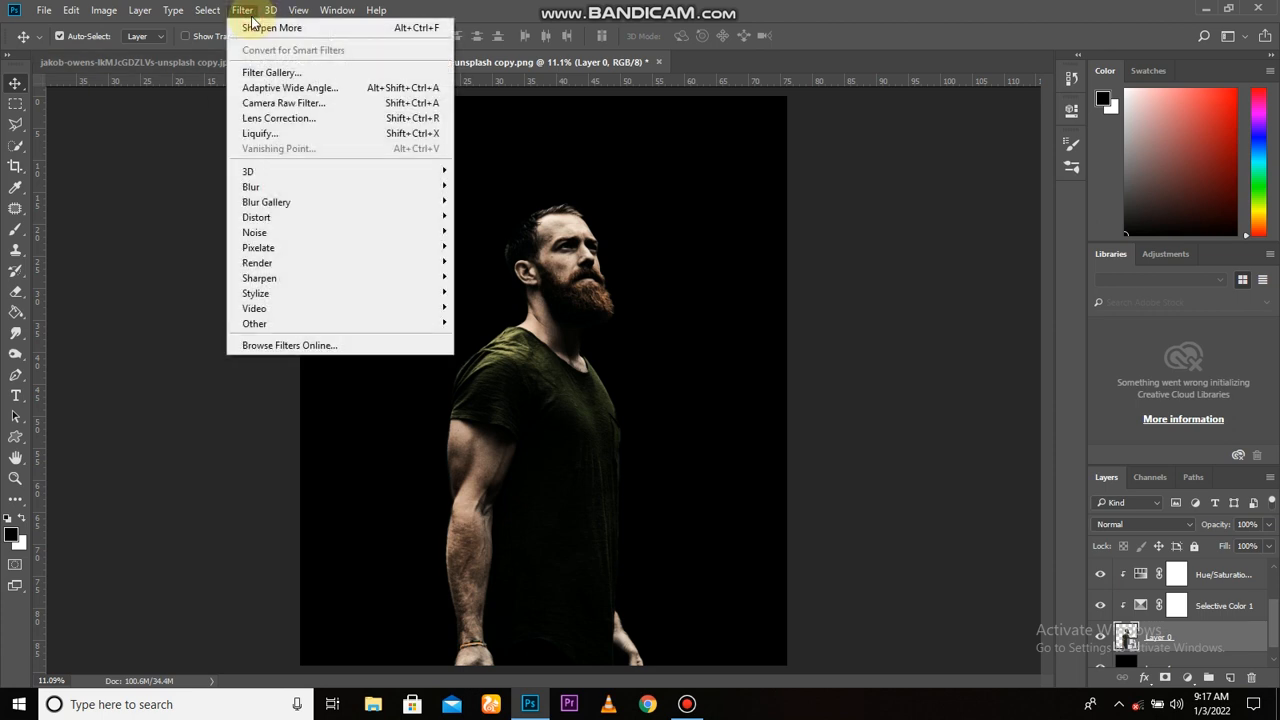
mouse_move(300, 278)
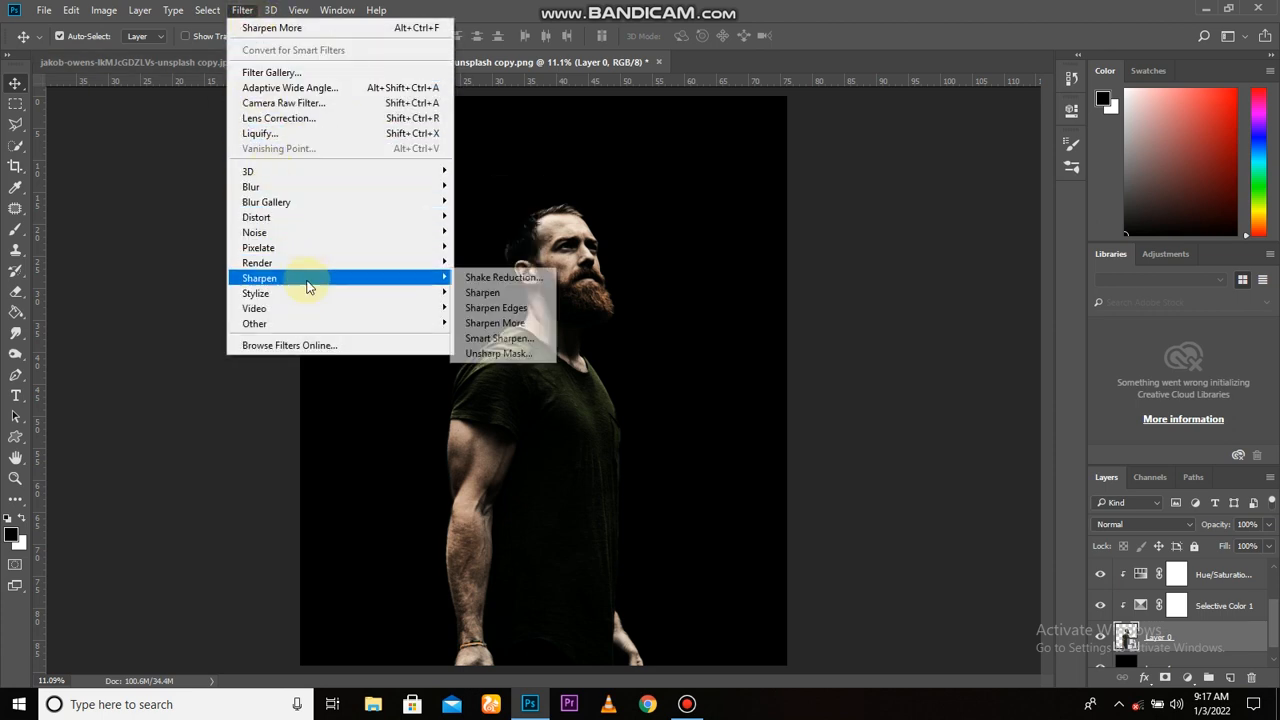
click(497, 325)
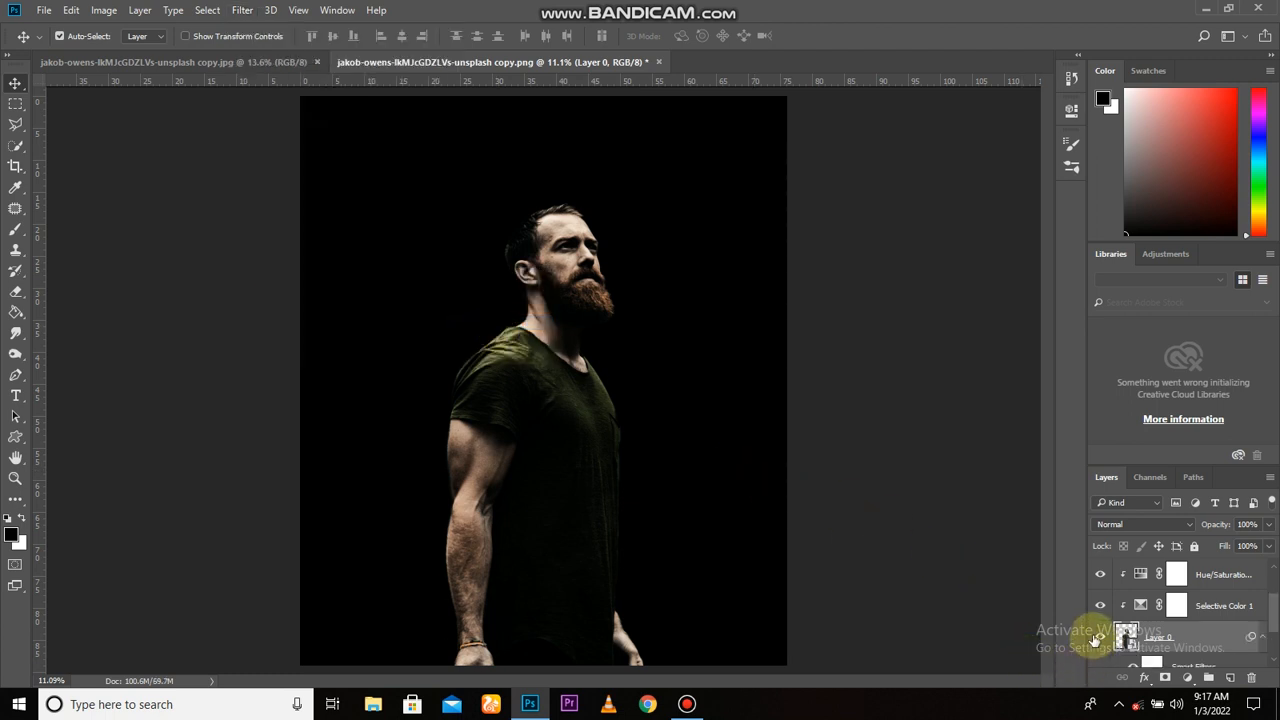
click(1097, 637)
click(1097, 637)
scroll(1110, 635, down, 1)
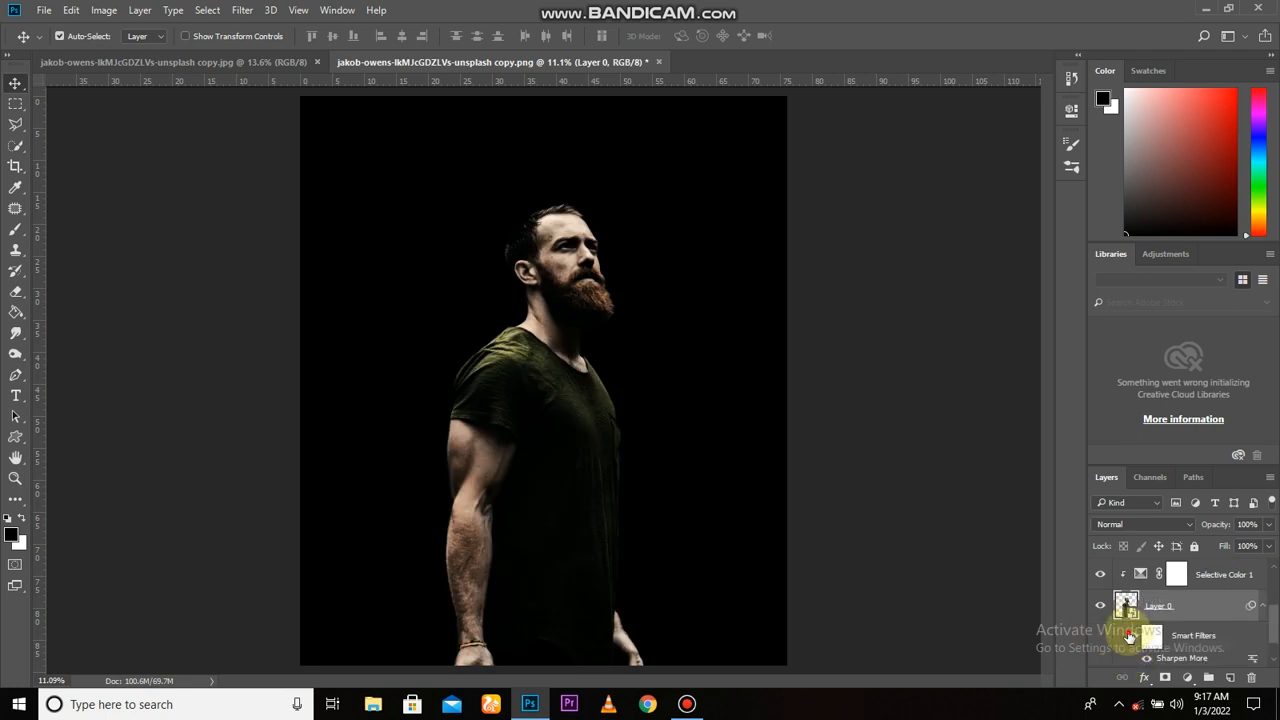
click(1129, 637)
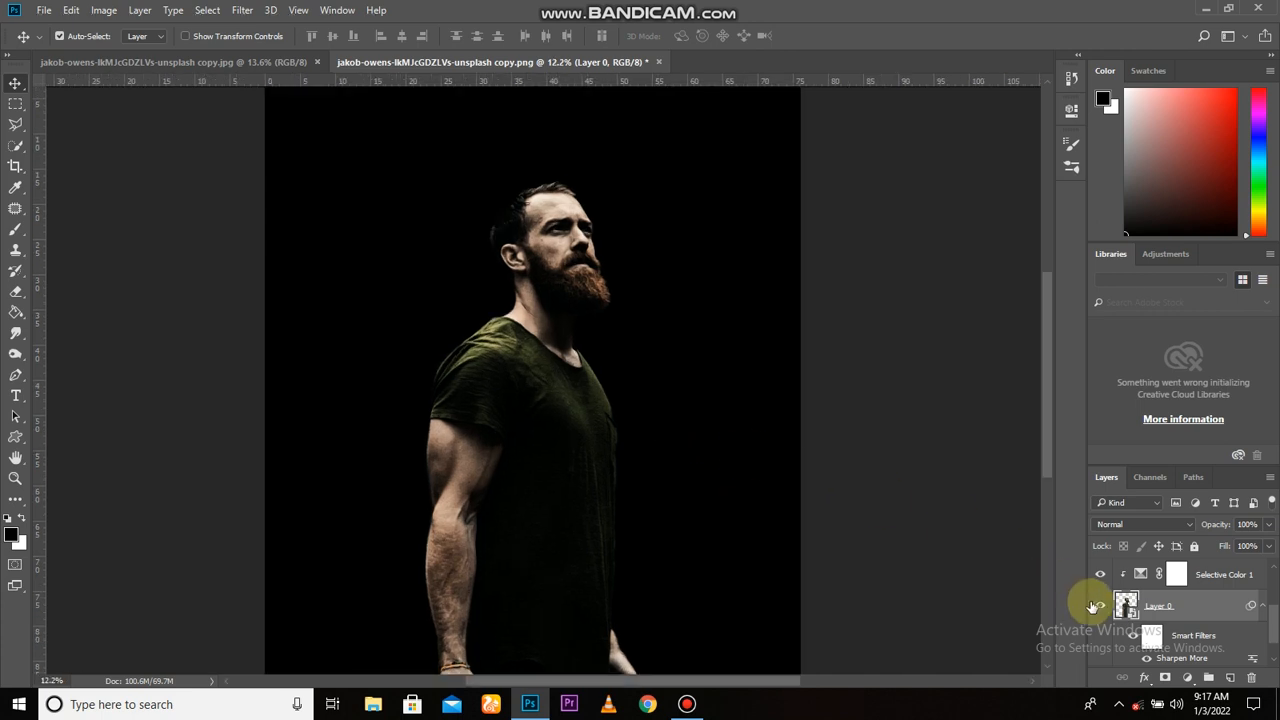
Step: Create a new layer clipped to the man's layer and choose the Foreground to Transparent preset for the Gradient tool
scroll(1094, 600, down, 1)
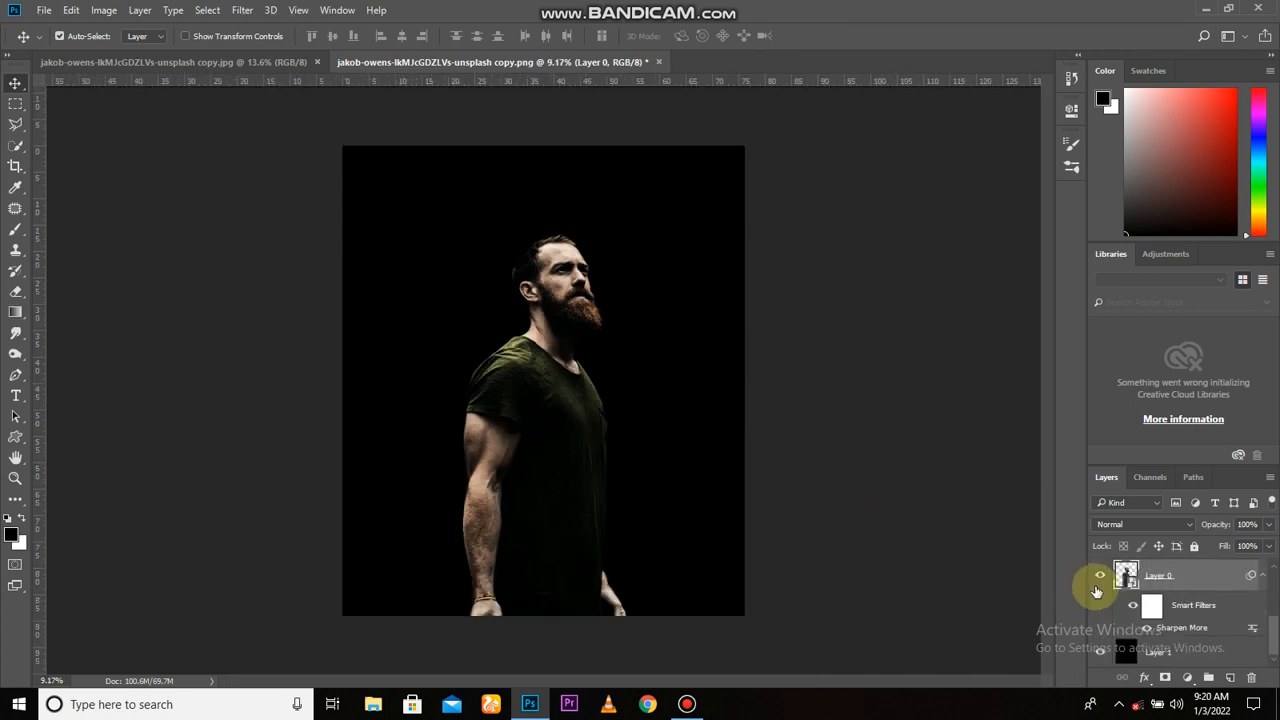
click(1226, 678)
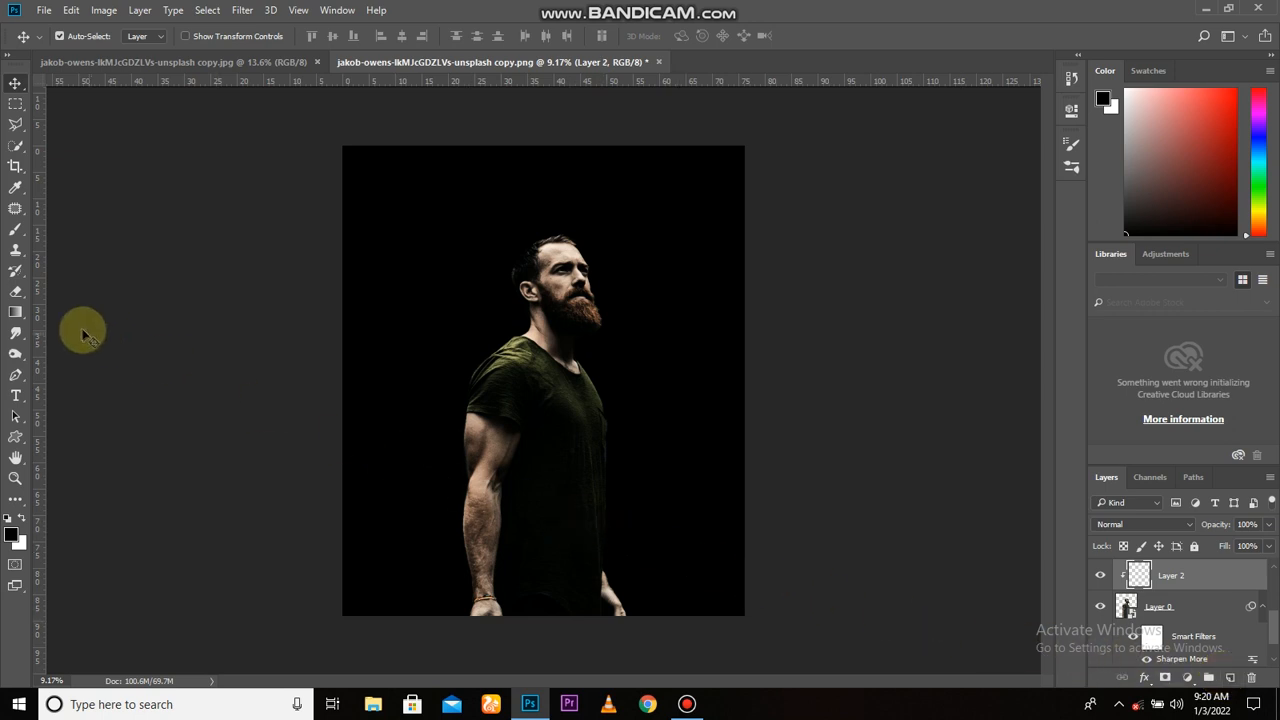
click(15, 313)
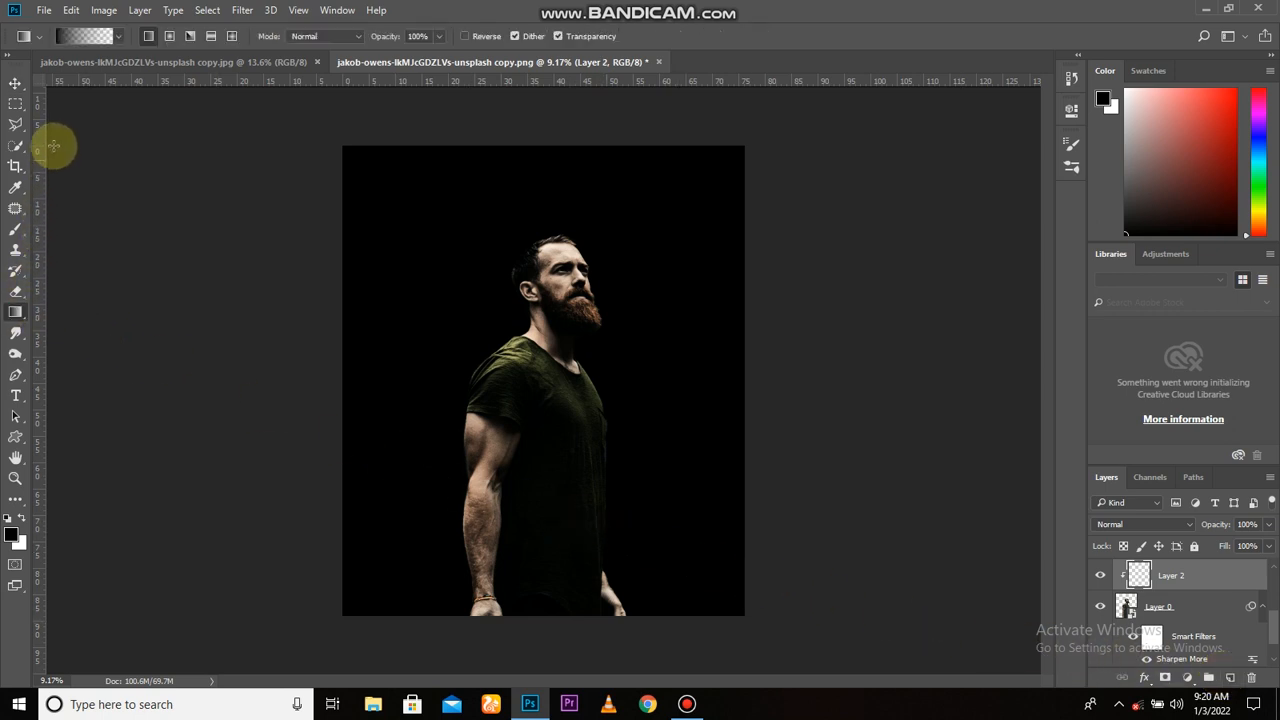
click(84, 37)
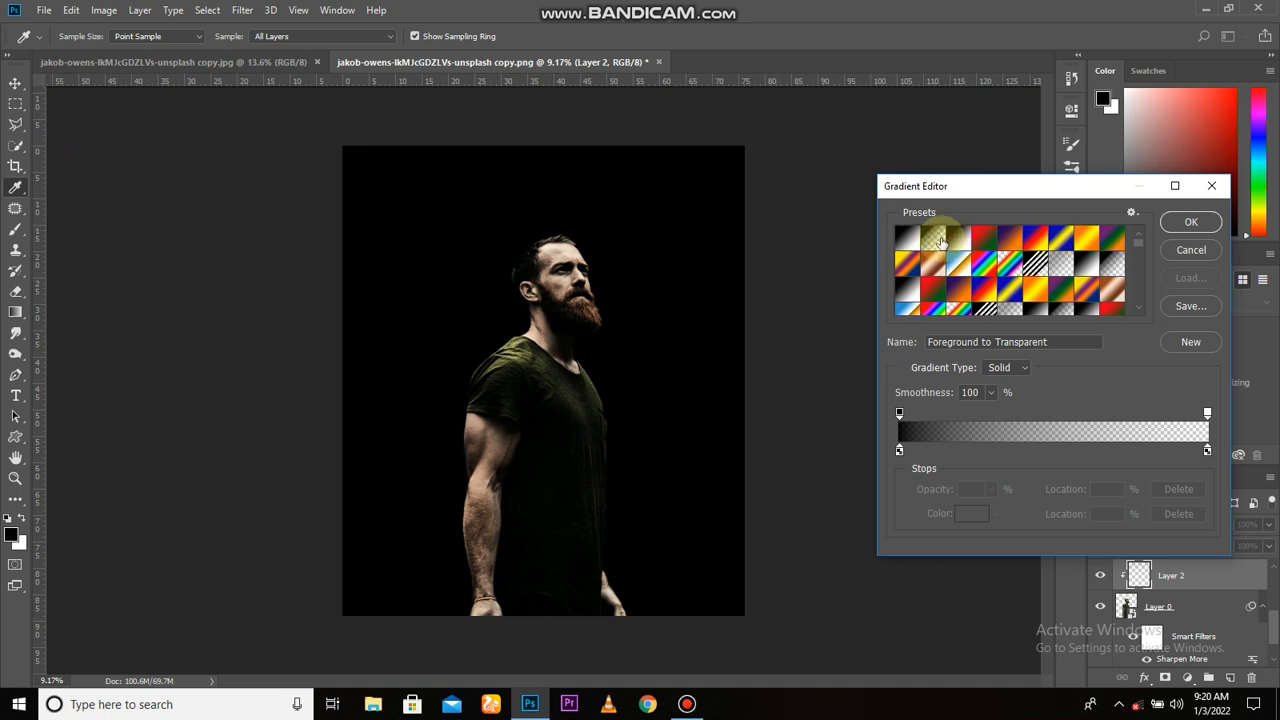
click(1174, 223)
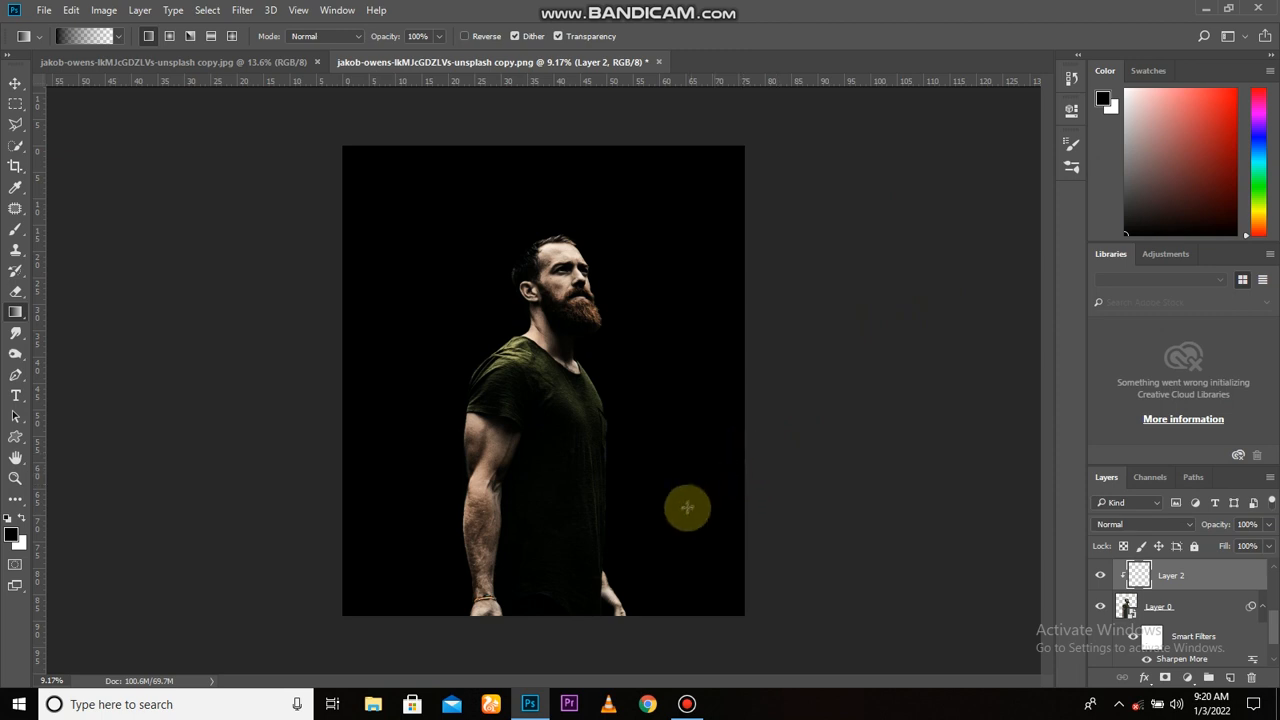
Step: Draw black-to-transparent linear gradients on the clipped layer, fading the man upward from the image's bottom edge and inward from its right edge
drag(551, 645, 551, 541)
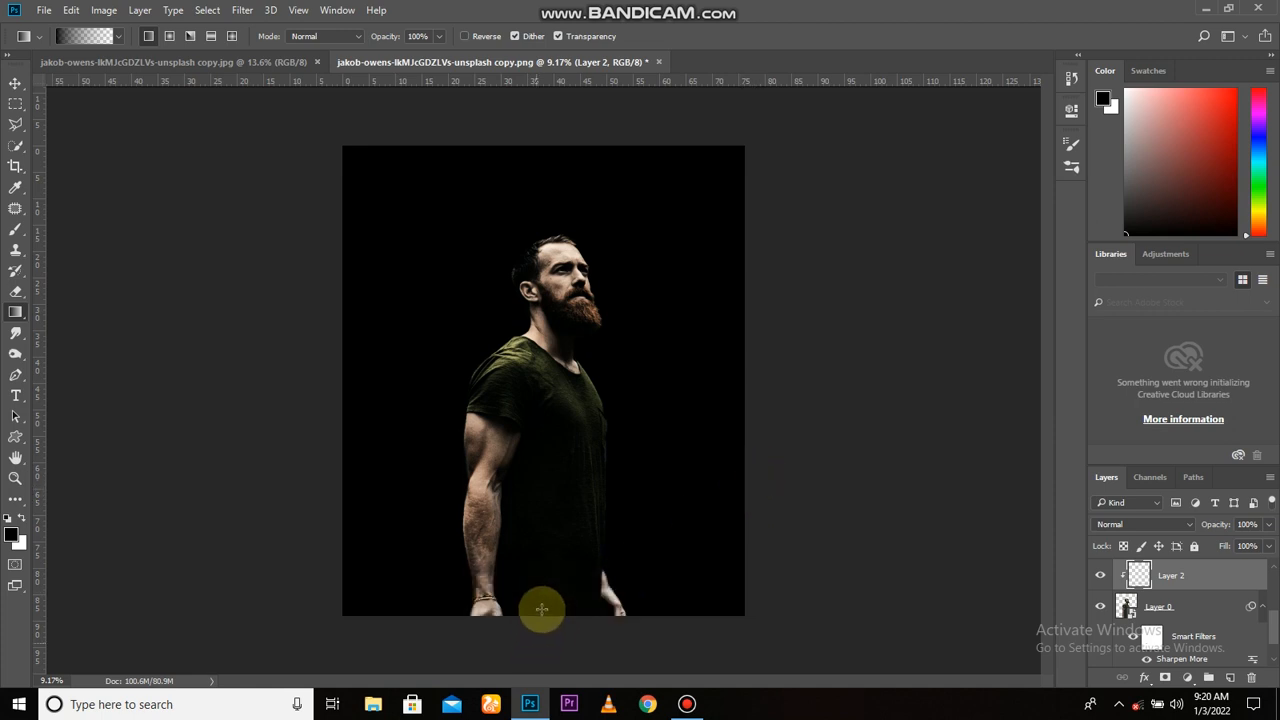
scroll(543, 608, down, 1)
drag(545, 570, 544, 455)
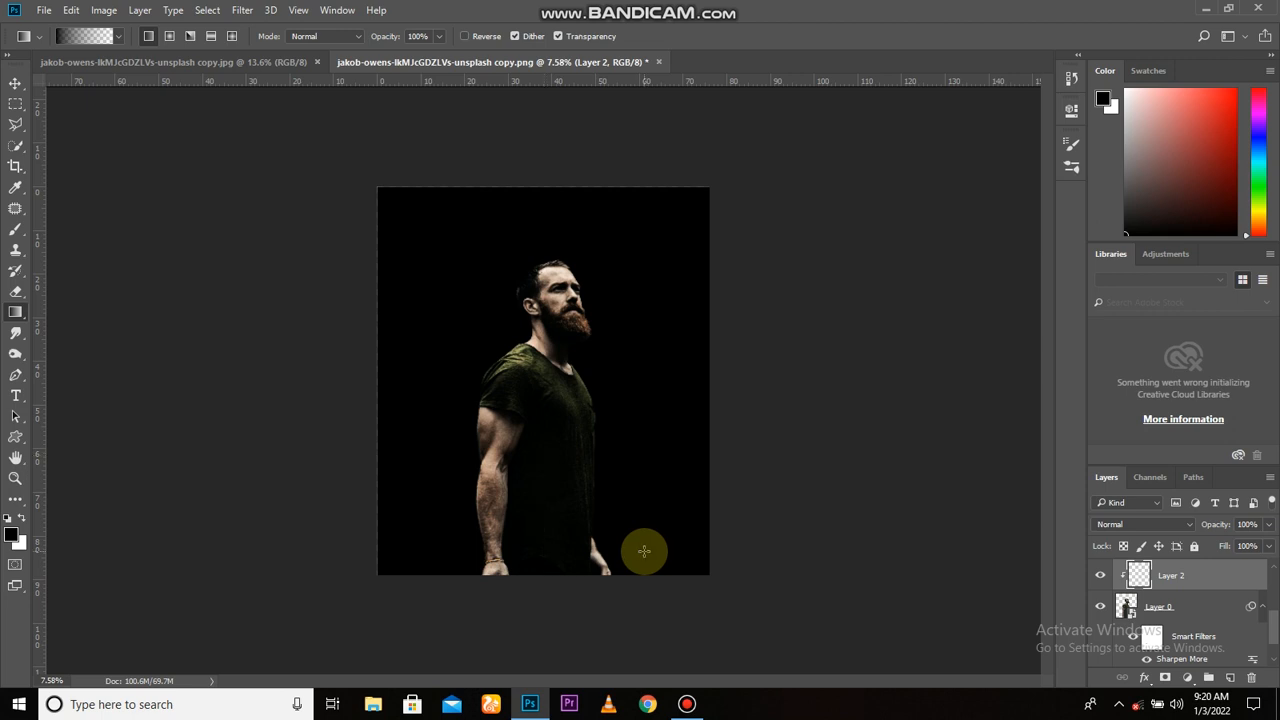
drag(708, 439, 569, 440)
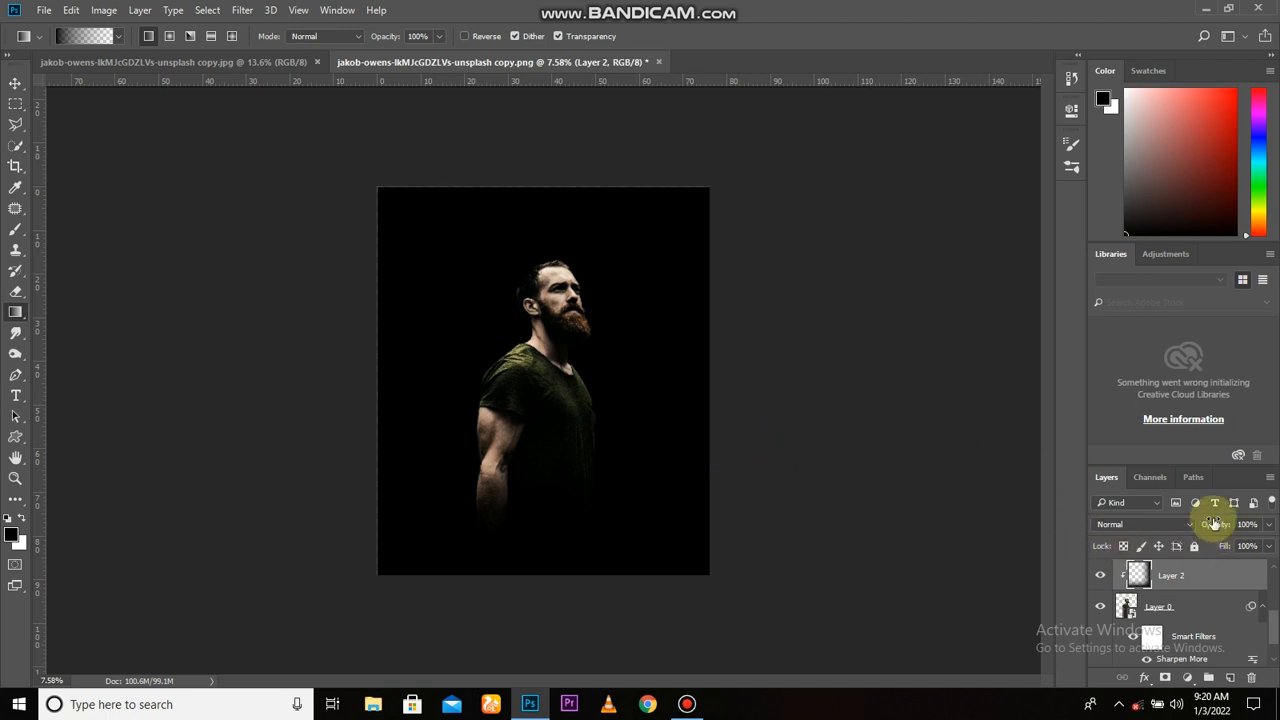
Step: Set the gradient layer's blend mode to Soft Light and its opacity to 89%, and compare its effect
click(1152, 521)
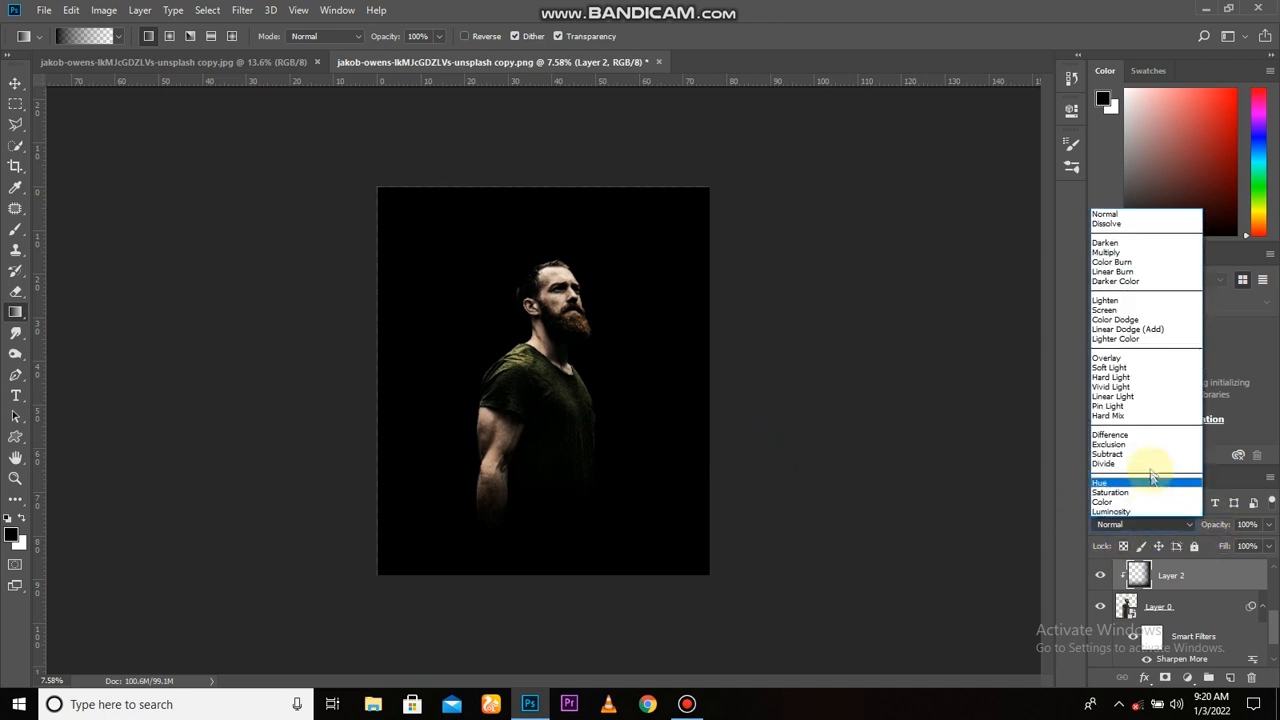
click(1148, 367)
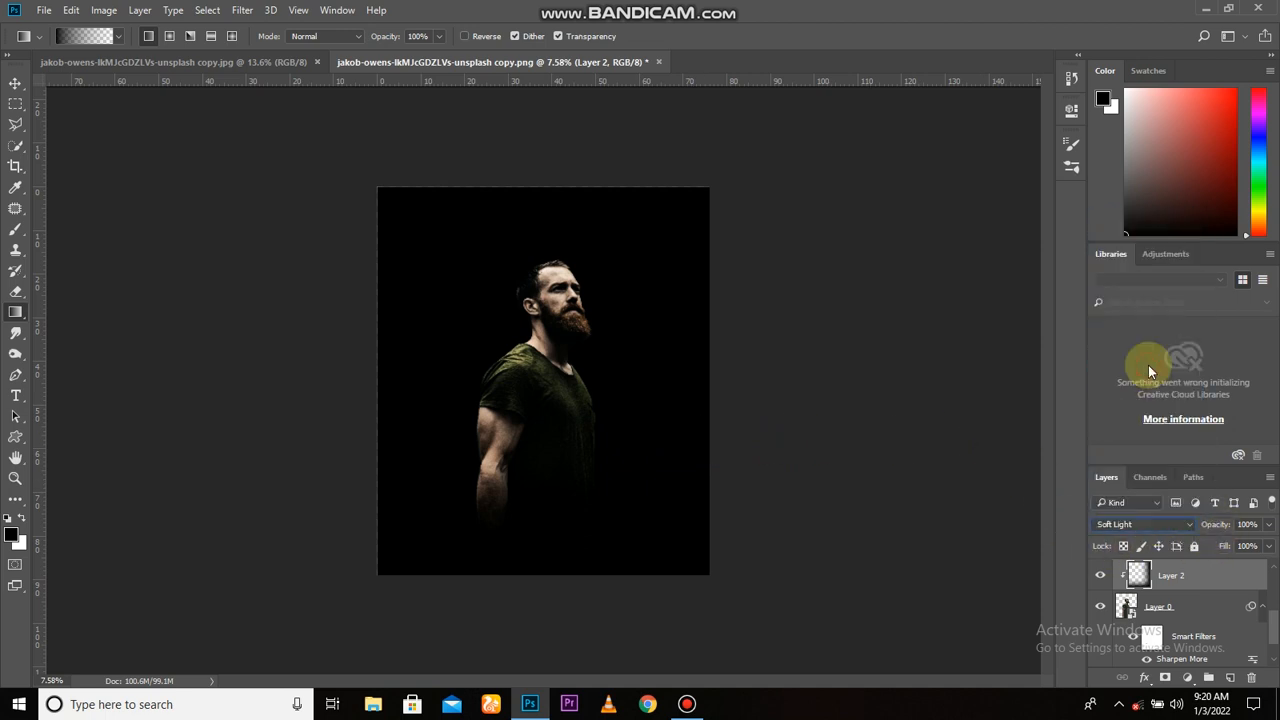
click(1100, 577)
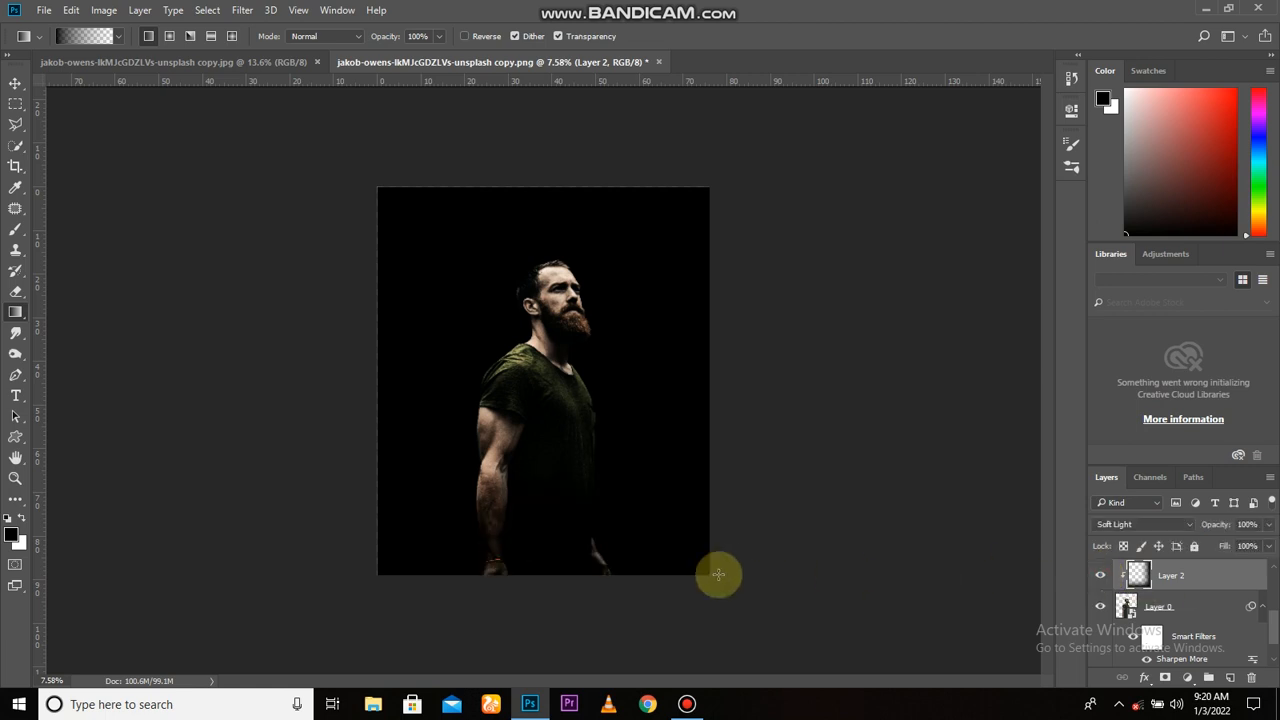
scroll(612, 556, up, 2)
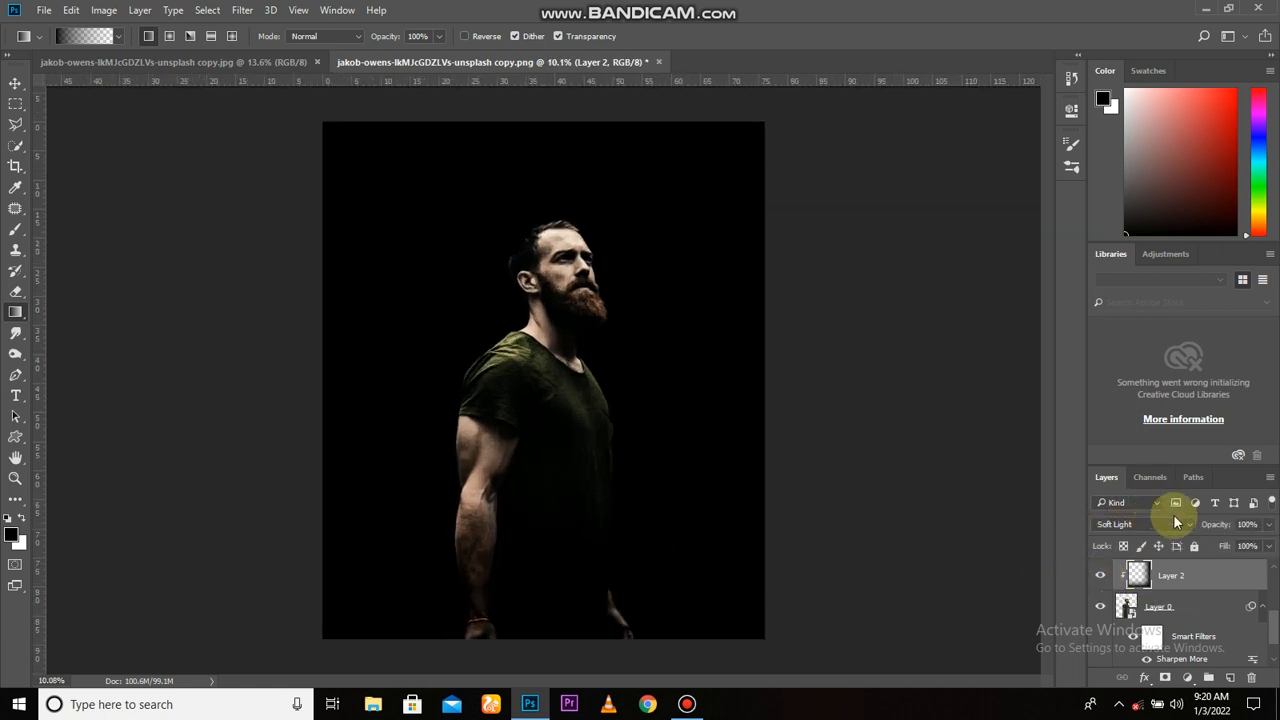
drag(1208, 527, 1127, 590)
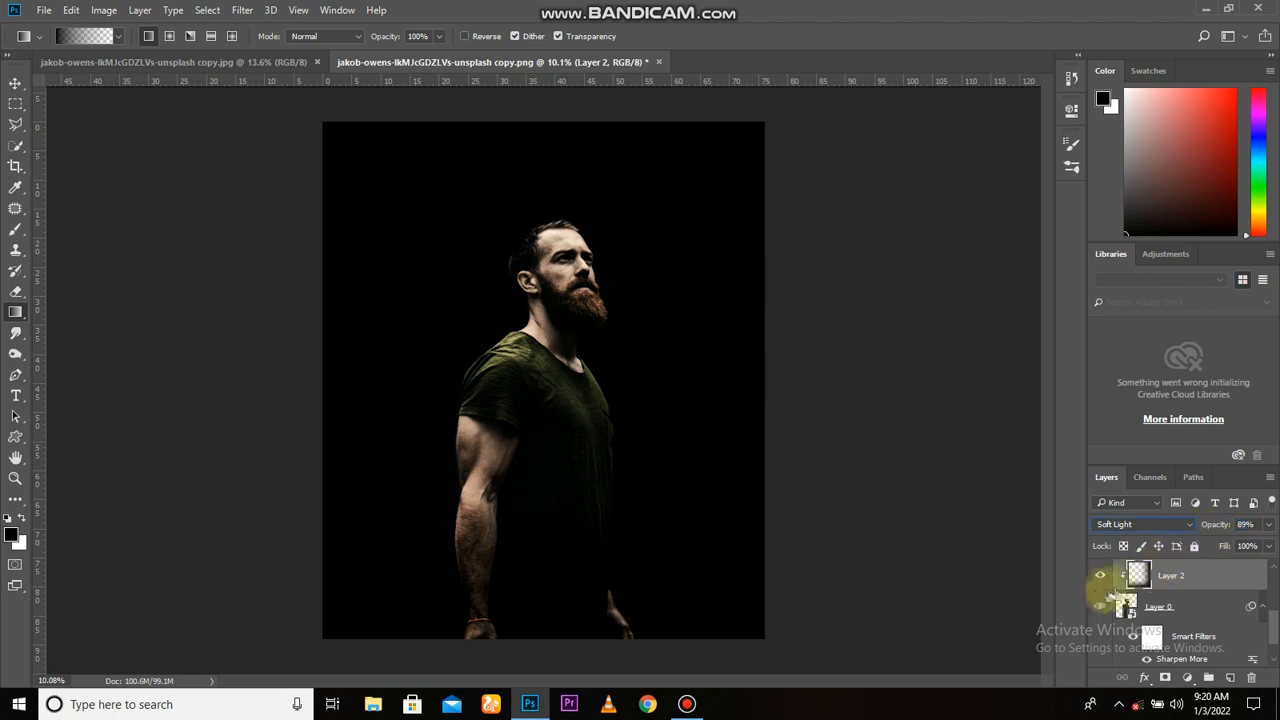
click(1101, 569)
click(1101, 569)
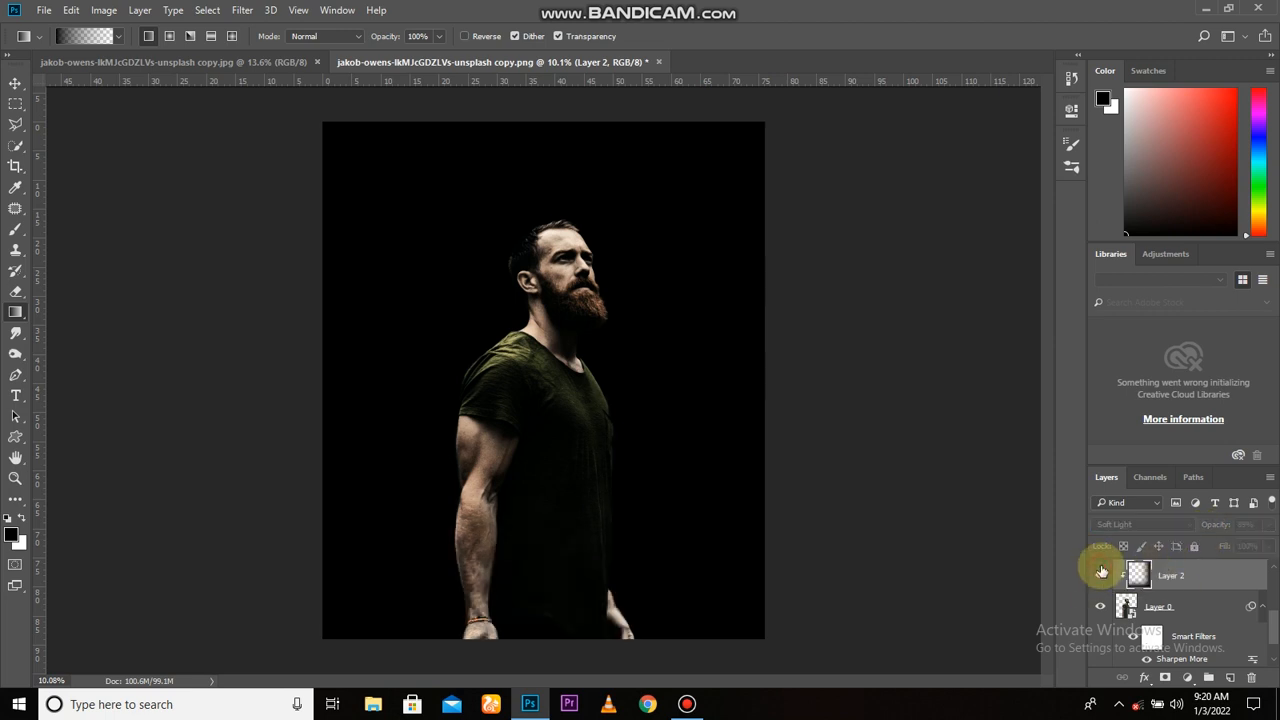
Step: Switch to the Move tool, deselect the layers and compare the portrait with and without the gradient layer
key(v)
key(alt+v)
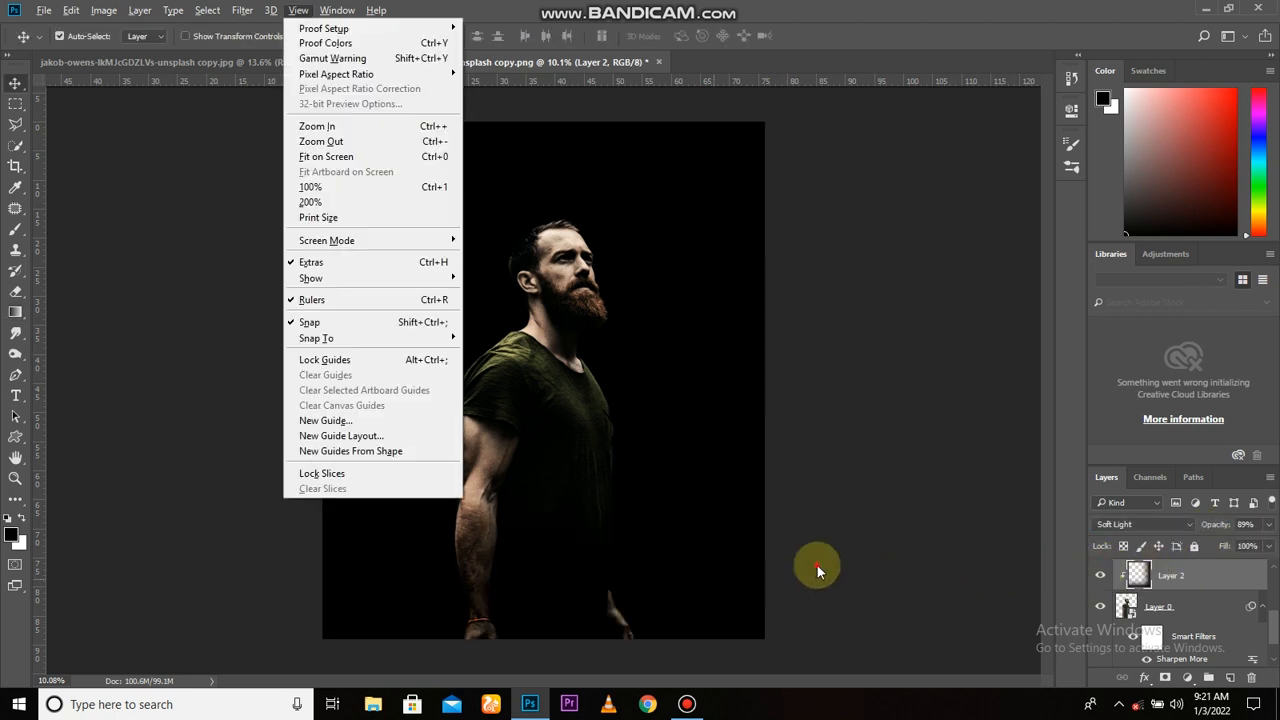
click(817, 565)
scroll(816, 565, down, 1)
scroll(816, 563, up, 1)
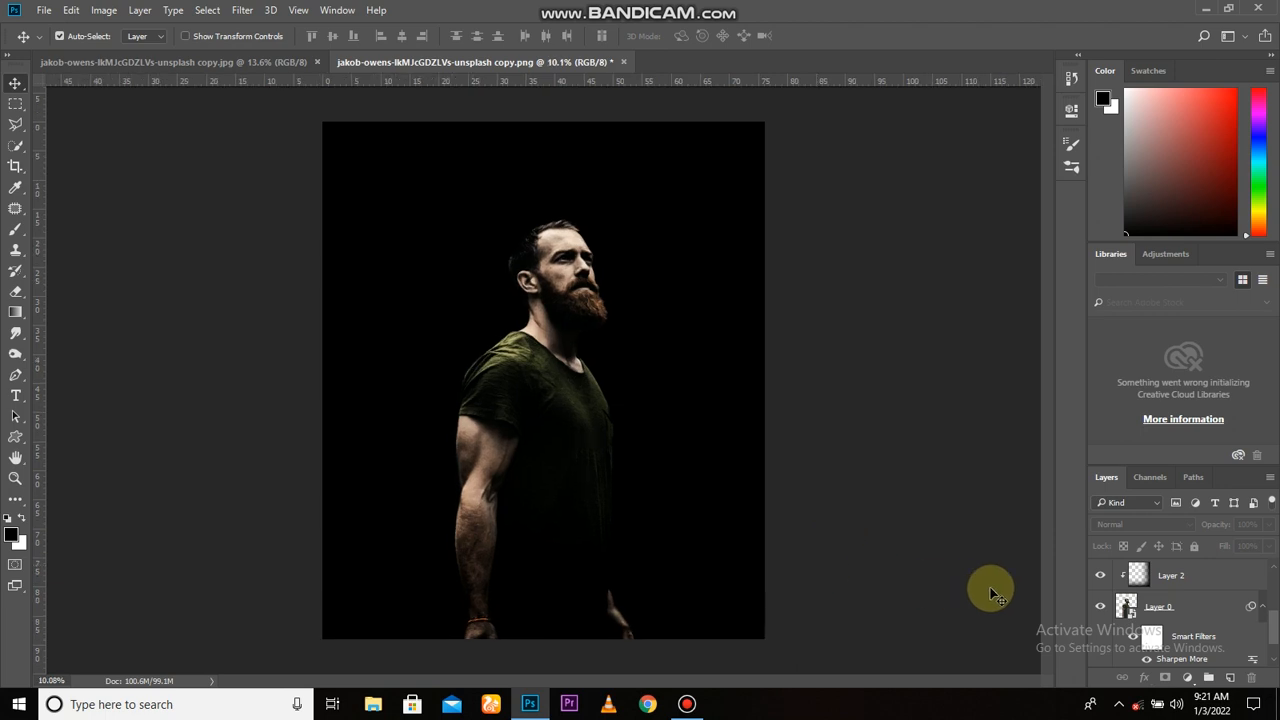
click(1097, 584)
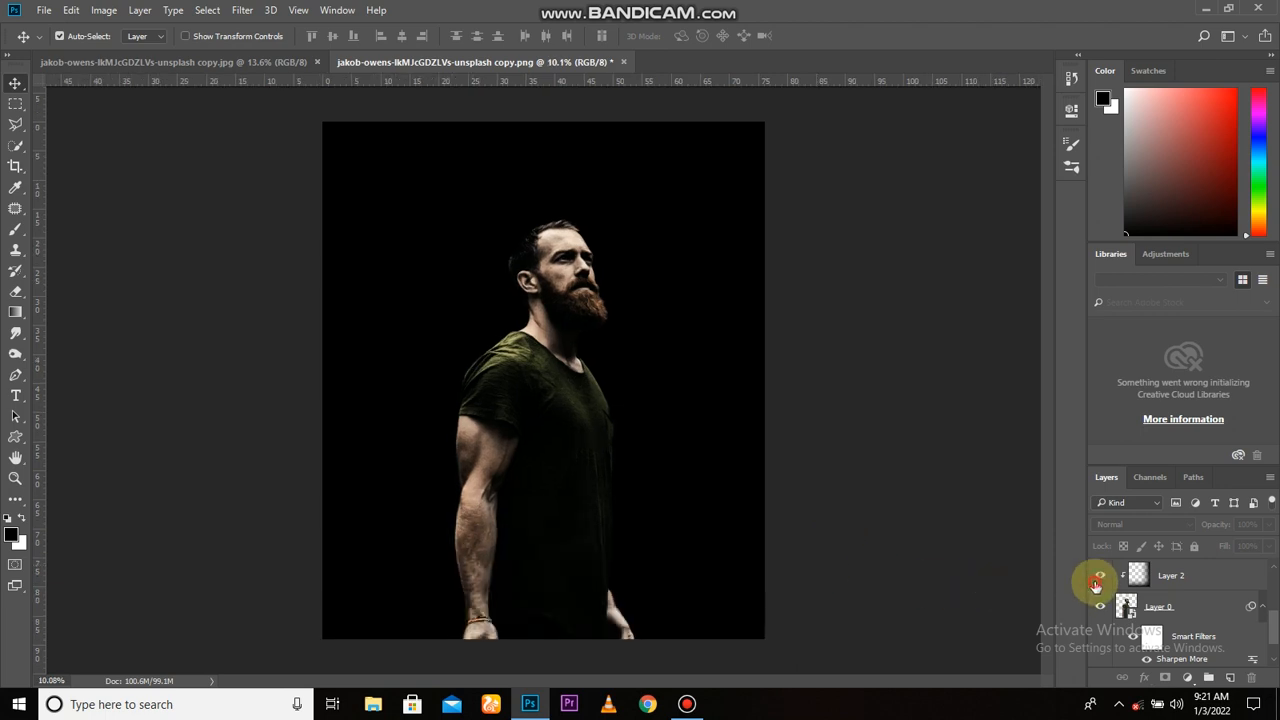
click(1097, 584)
Step: Add a Curves adjustment above the Brightness/Contrast layer and clip it to the man's layer
scroll(927, 574, up, 2)
scroll(1150, 625, up, 3)
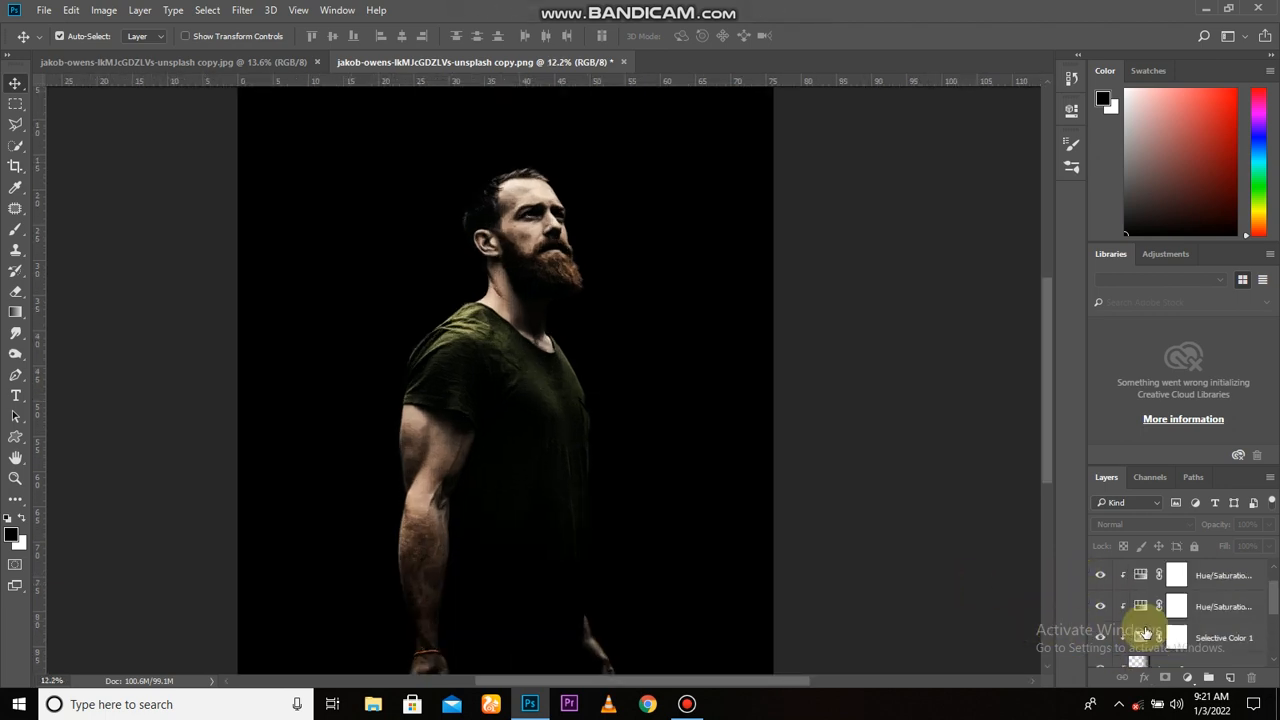
click(1206, 578)
click(1187, 677)
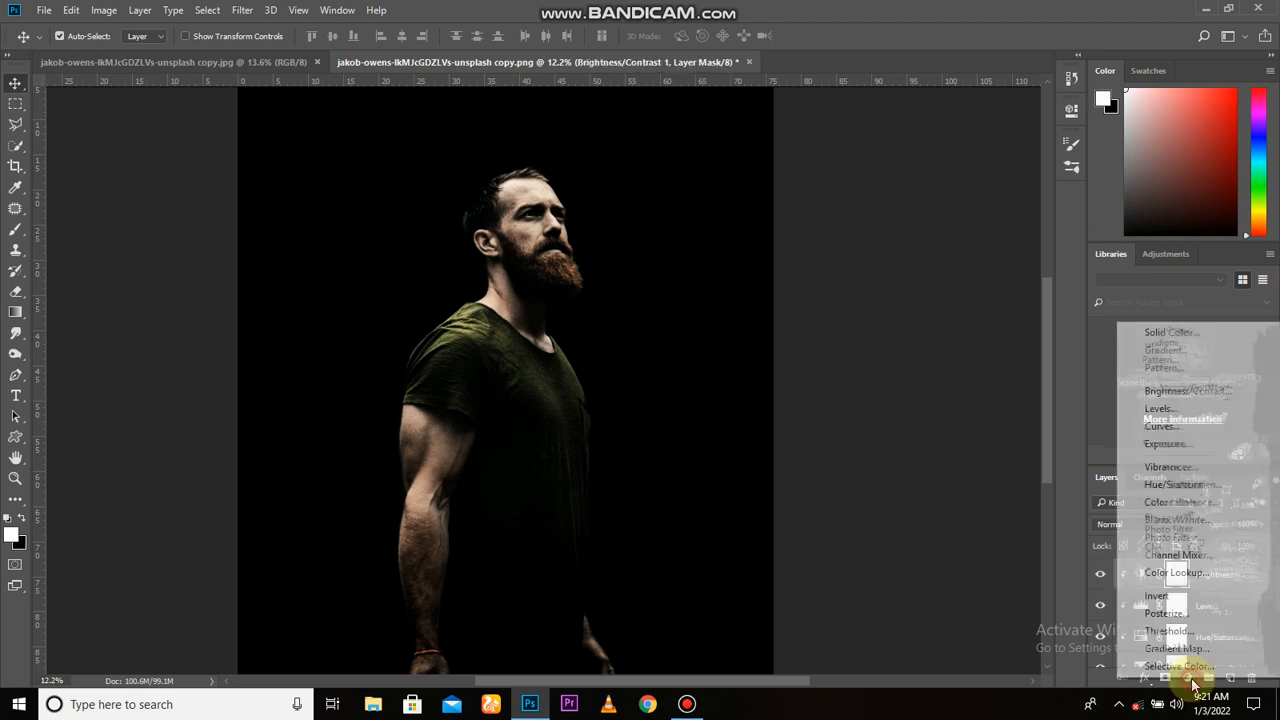
click(1174, 433)
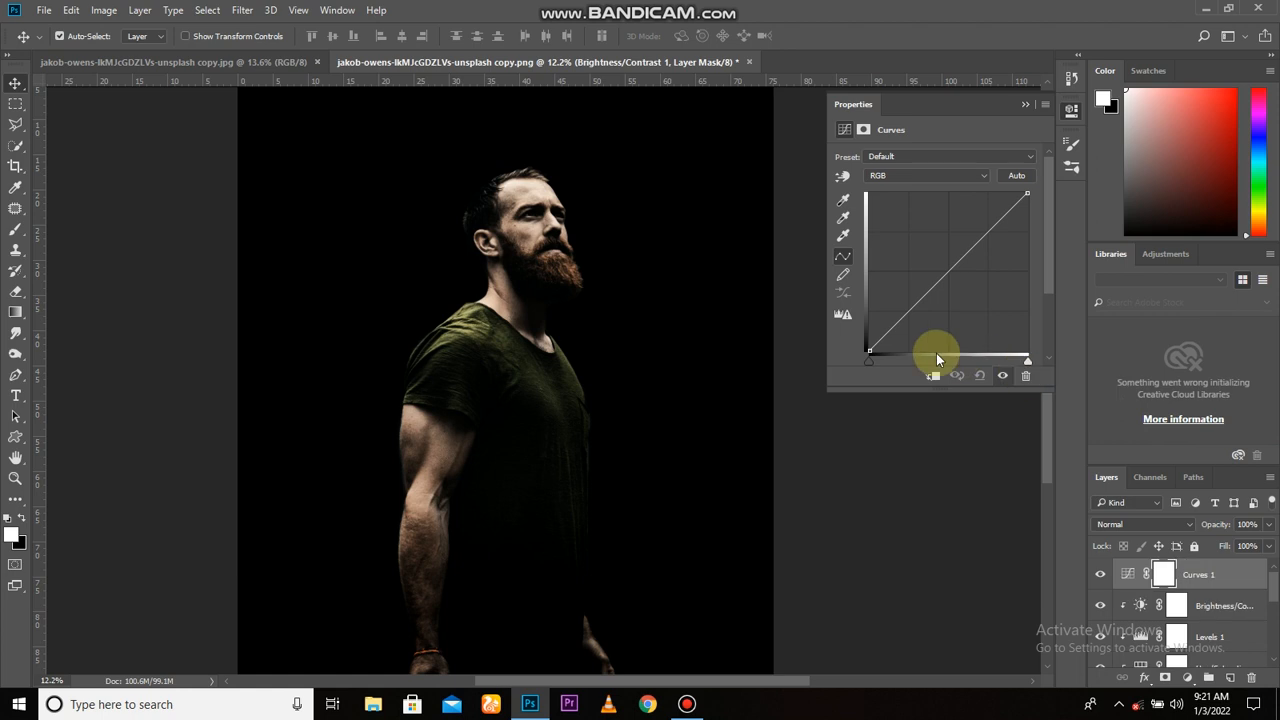
click(934, 377)
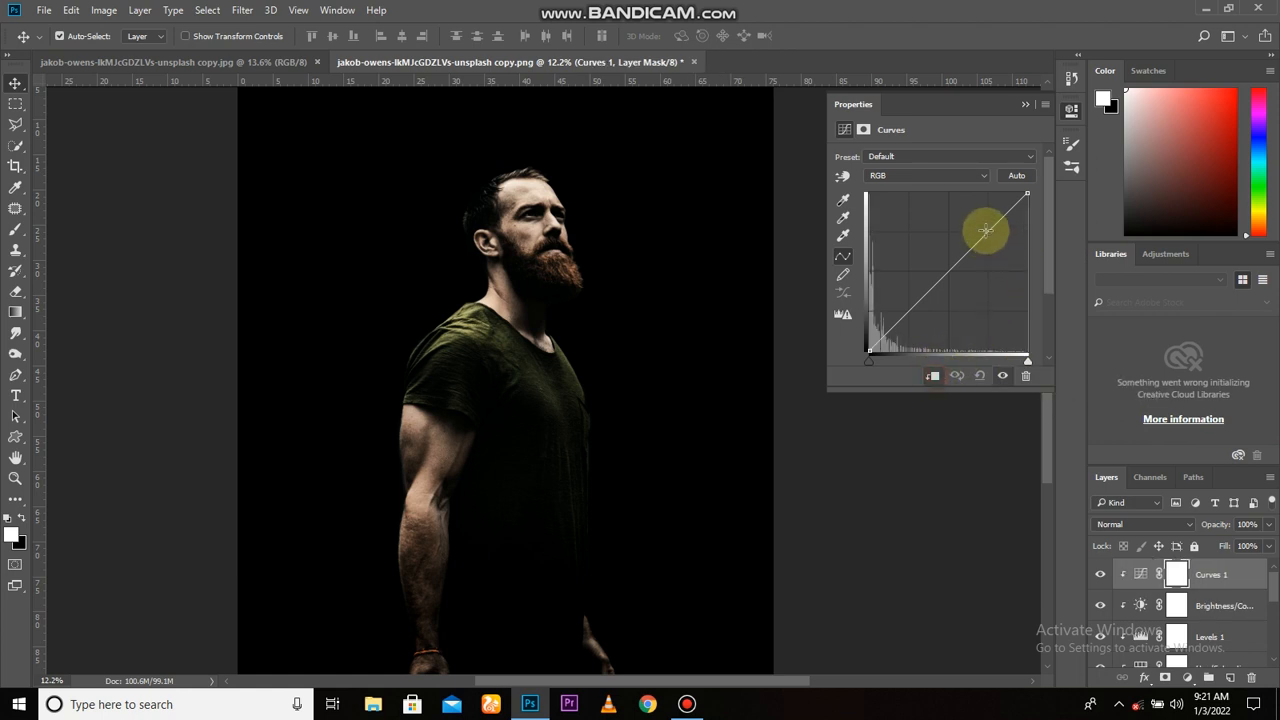
Step: Shape the RGB curve with an anchor point in the highlights and a slightly lowered point in the shadows, and check the portrait
click(934, 297)
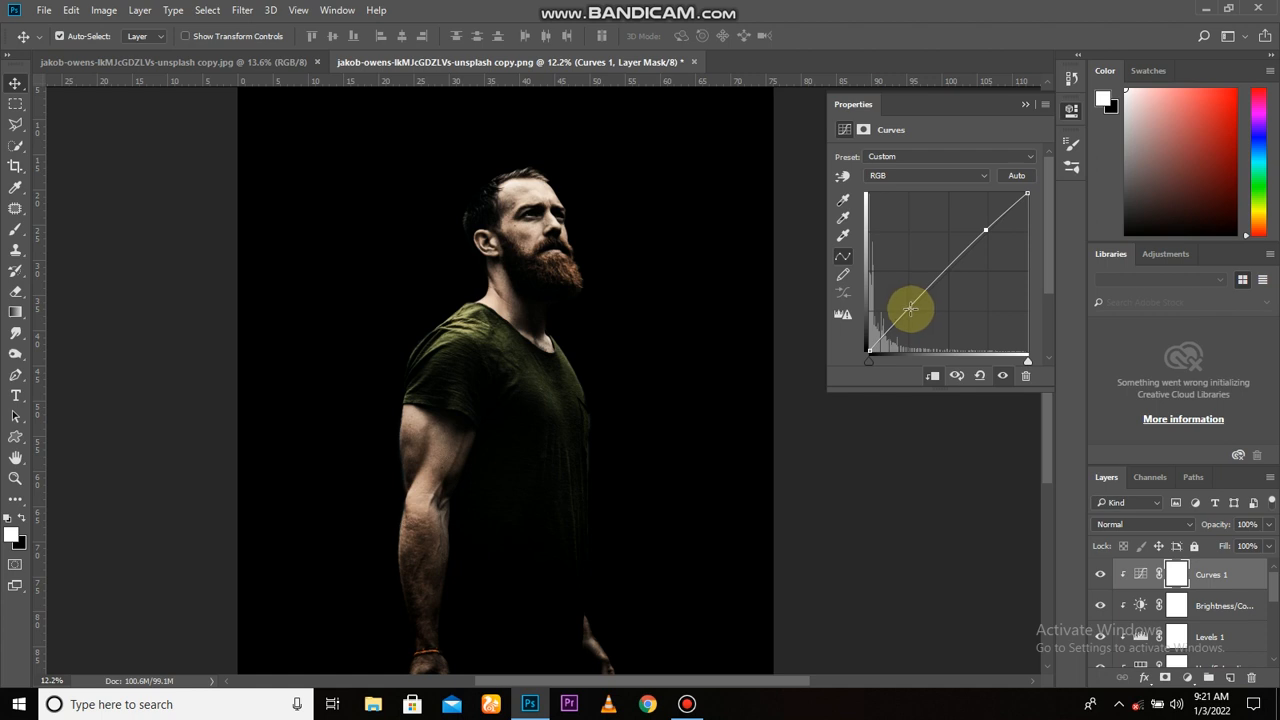
drag(912, 317, 910, 316)
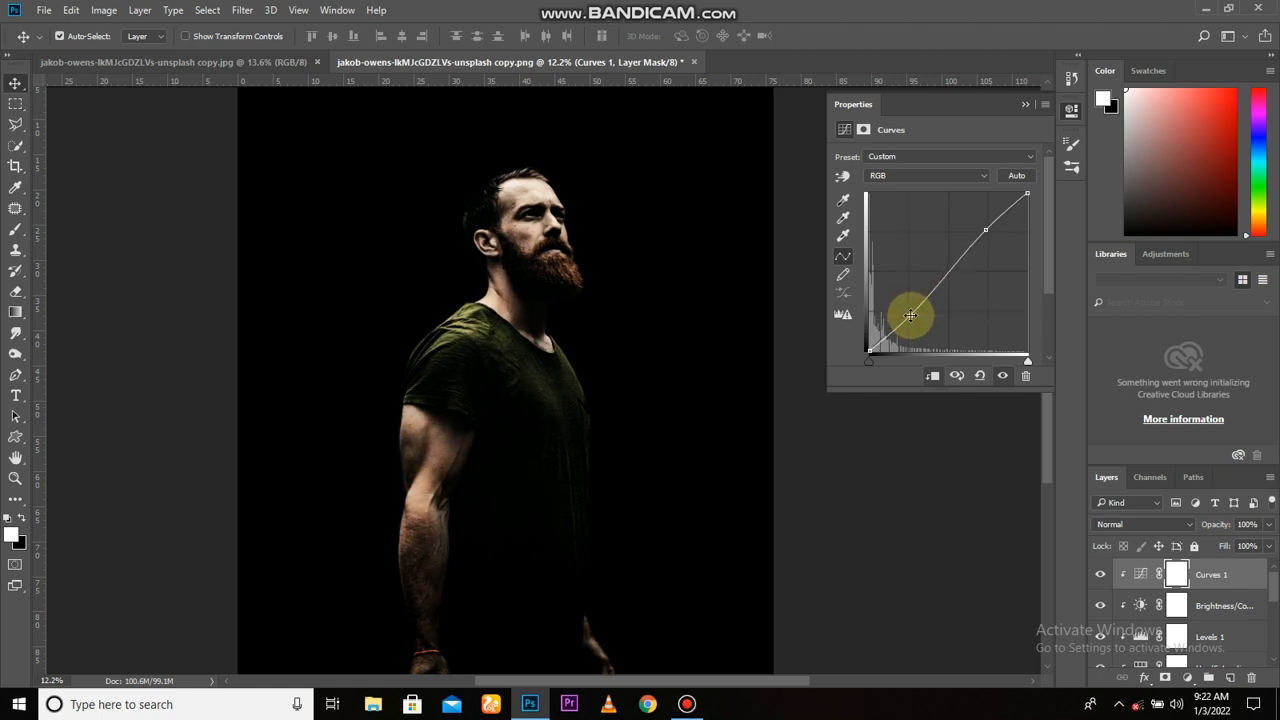
click(1026, 104)
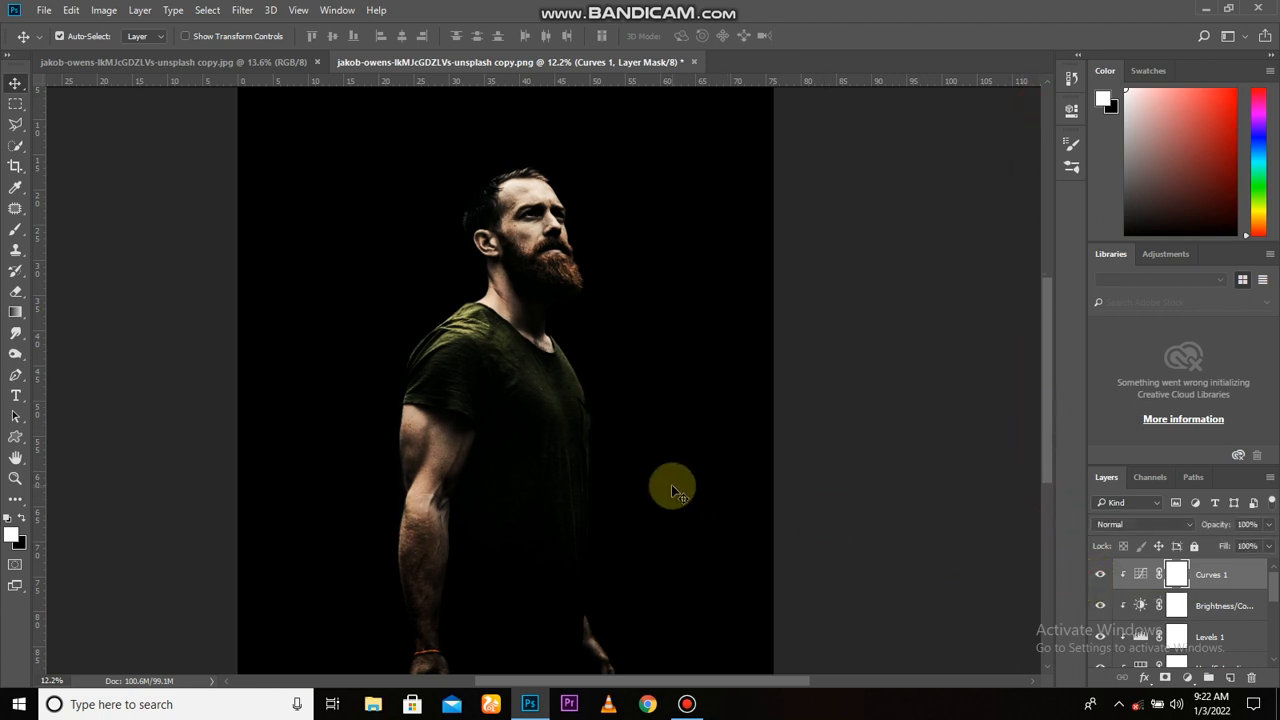
scroll(671, 486, down, 2)
scroll(671, 488, up, 5)
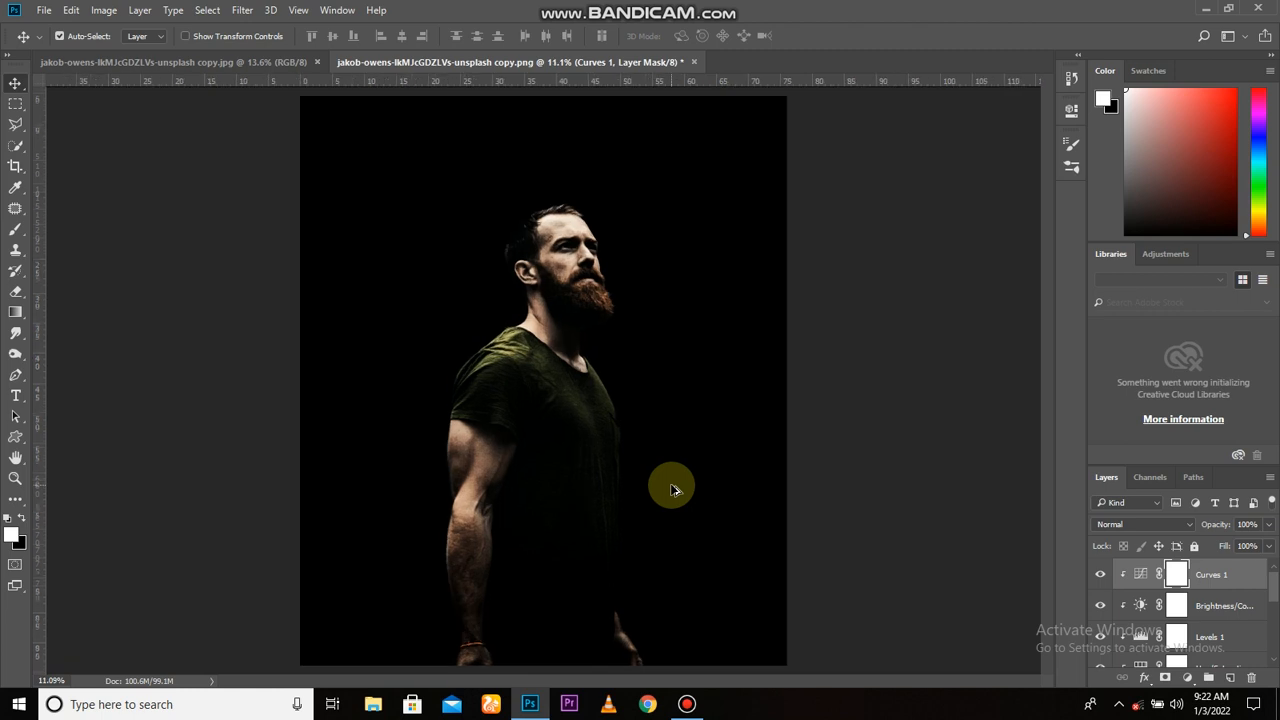
scroll(618, 430, down, 4)
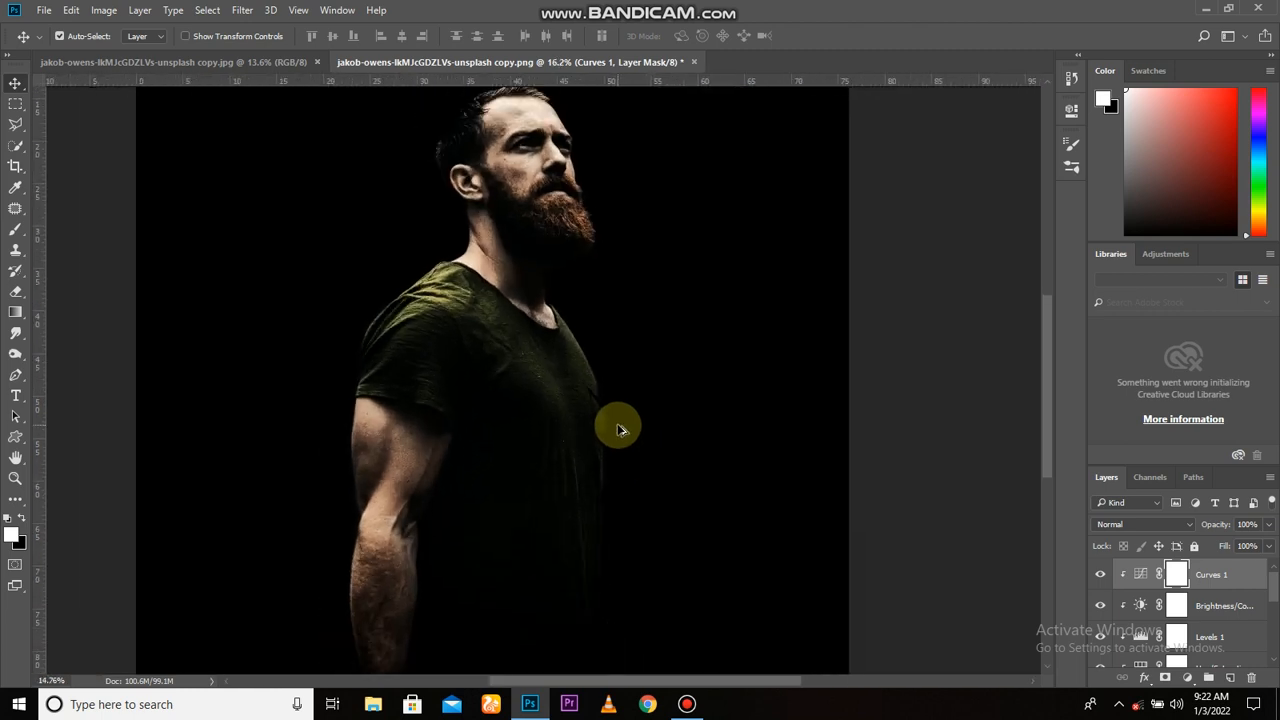